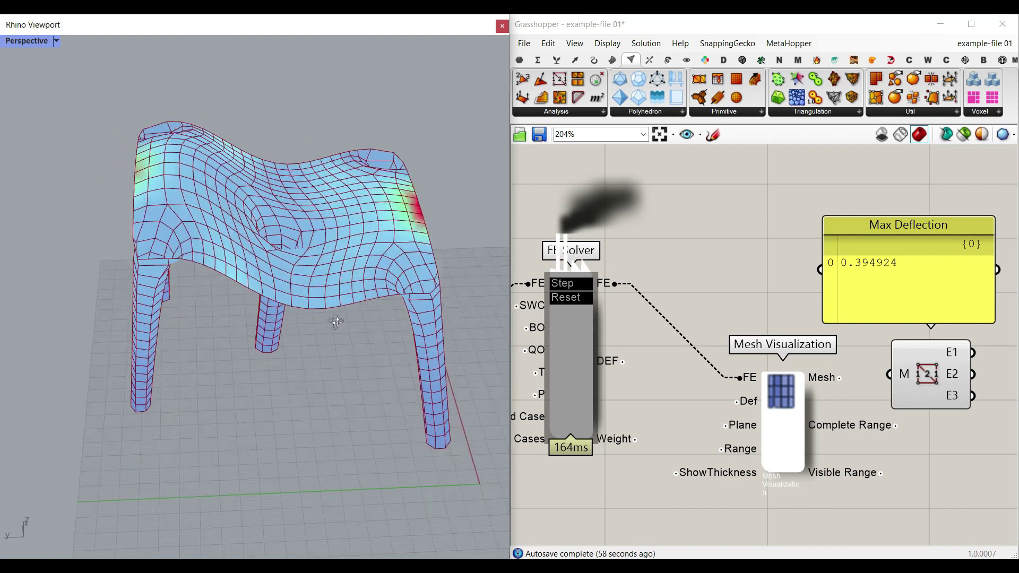
pyautogui.moveTo(361, 198); pyautogui.dragTo(335, 339, button='right')
pyautogui.scroll(2, 198, 240)
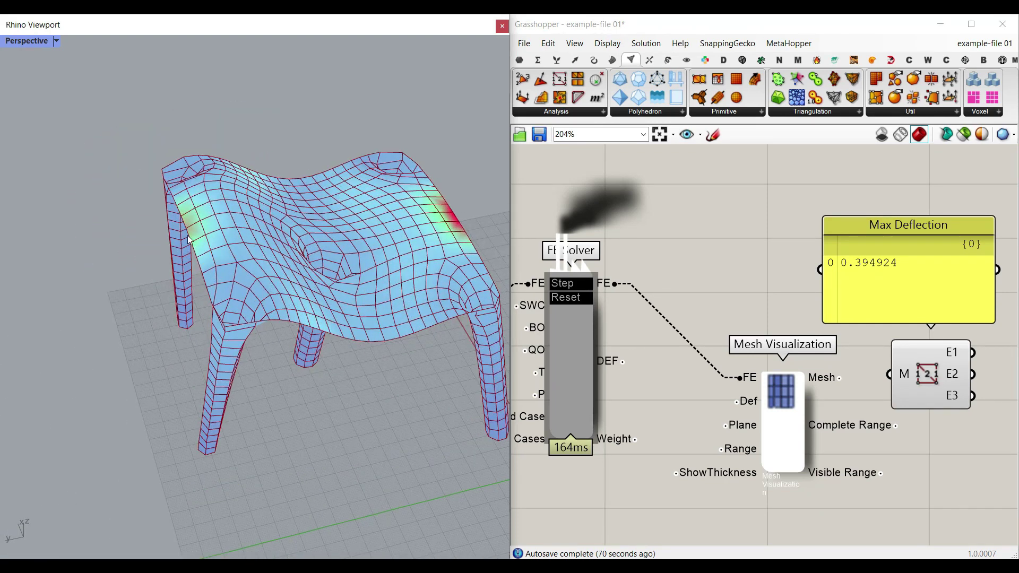
pyautogui.moveTo(341, 269); pyautogui.dragTo(265, 263, button='right')
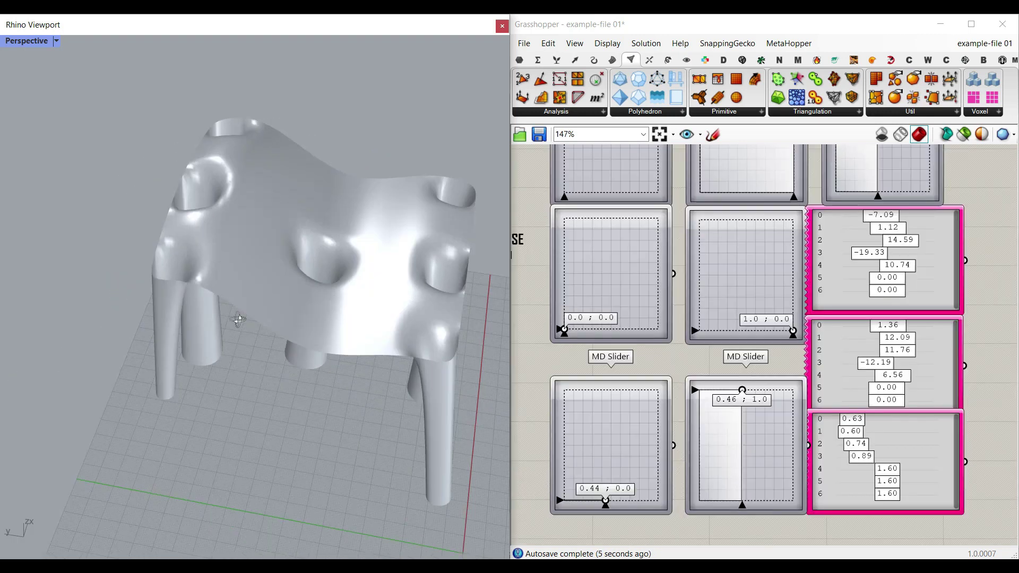
# Set item 5 to -4.18 in the first gene pool and to -24.29 in the second to shift one leg.
pyautogui.scroll(3, 240, 268)
pyautogui.moveTo(240, 268); pyautogui.dragTo(188, 244, button='right')
pyautogui.moveTo(886, 278); pyautogui.dragTo(883, 280)
pyautogui.moveTo(894, 395); pyautogui.dragTo(875, 391)
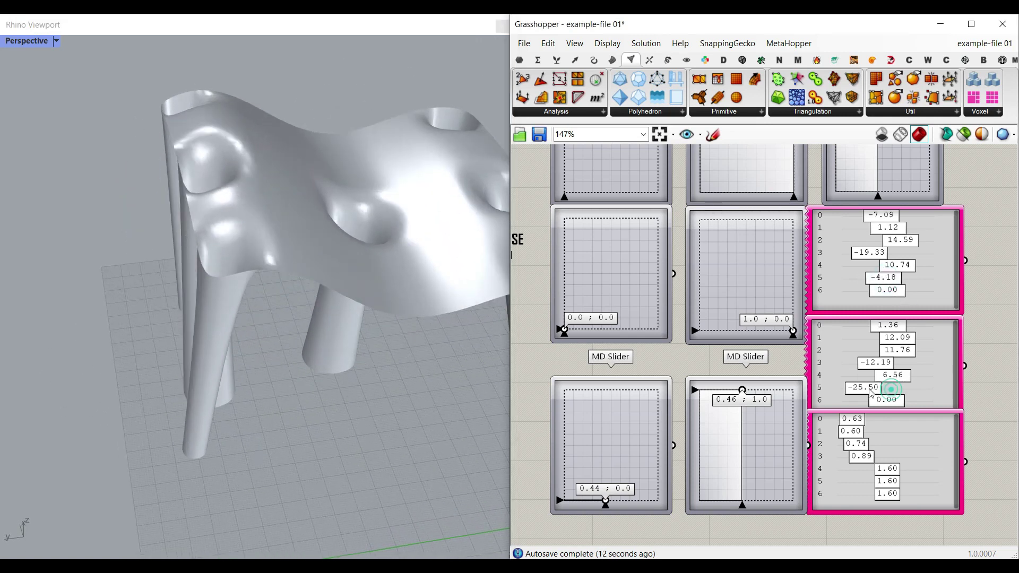
pyautogui.moveTo(250, 336); pyautogui.dragTo(364, 321, button='right')
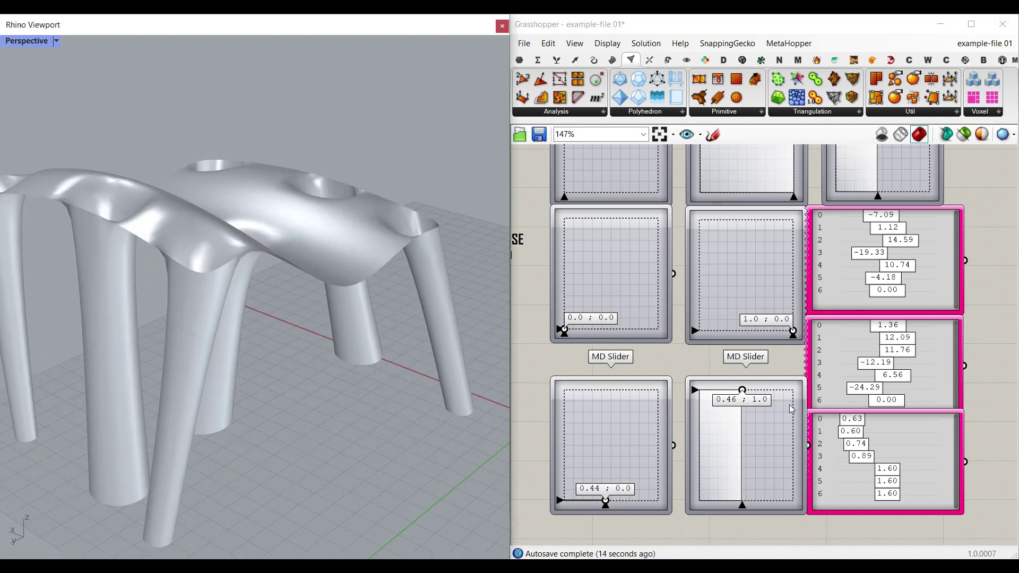
# Set item 6 to 9.54 in the first gene pool and to 24.29 in the second to shift another leg.
pyautogui.moveTo(887, 291); pyautogui.dragTo(893, 297)
pyautogui.moveTo(893, 404); pyautogui.dragTo(909, 402)
pyautogui.moveTo(250, 345); pyautogui.dragTo(158, 382, button='right')
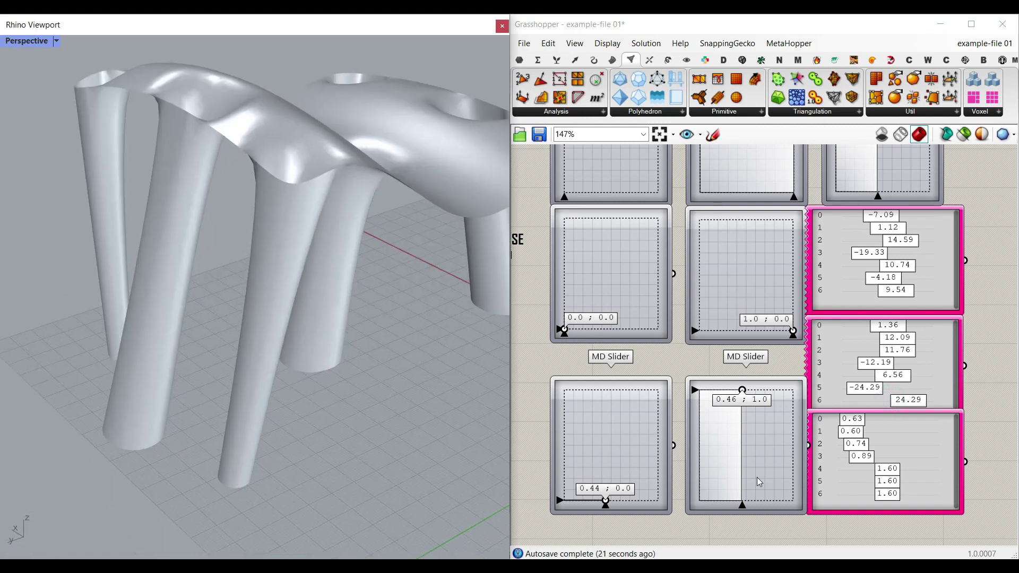
# Set items 1, 2 and 3 of the third gene pool to 0.43, 0.54 and 0.57, and increase item 4 beyond 1.23.
pyautogui.click(893, 482)
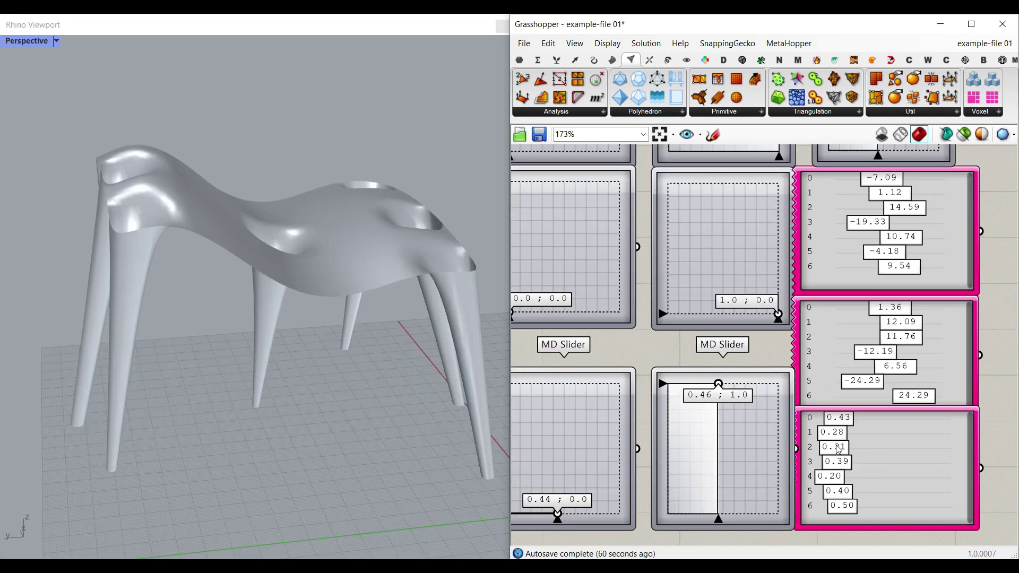
pyautogui.moveTo(837, 432); pyautogui.dragTo(843, 447)
pyautogui.moveTo(834, 462); pyautogui.dragTo(871, 477)
pyautogui.moveTo(320, 419); pyautogui.dragTo(282, 391, button='right')
pyautogui.scroll(5, 253, 383)
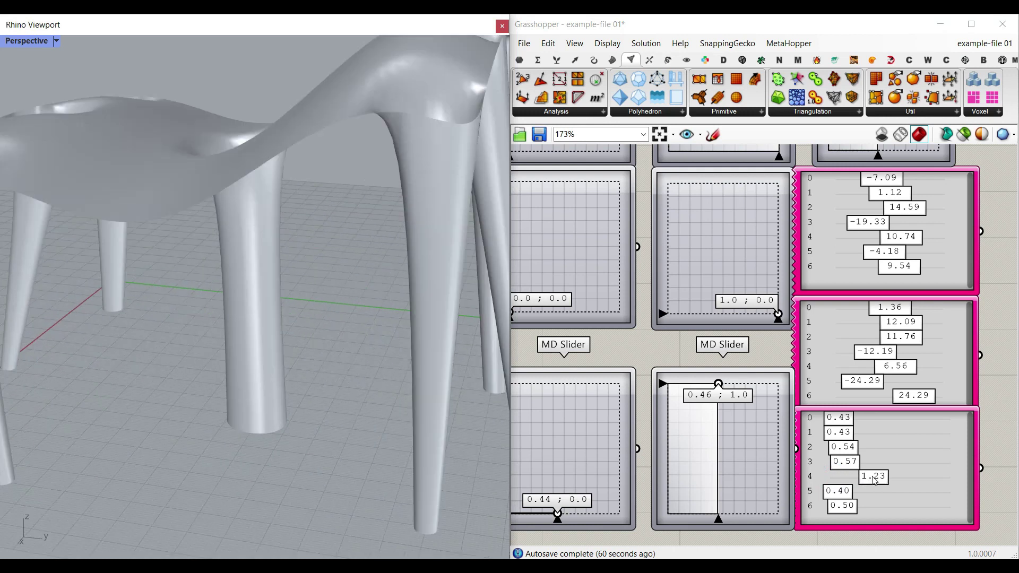
pyautogui.moveTo(875, 481); pyautogui.dragTo(911, 476)
pyautogui.moveTo(403, 416); pyautogui.dragTo(386, 380, button='right')
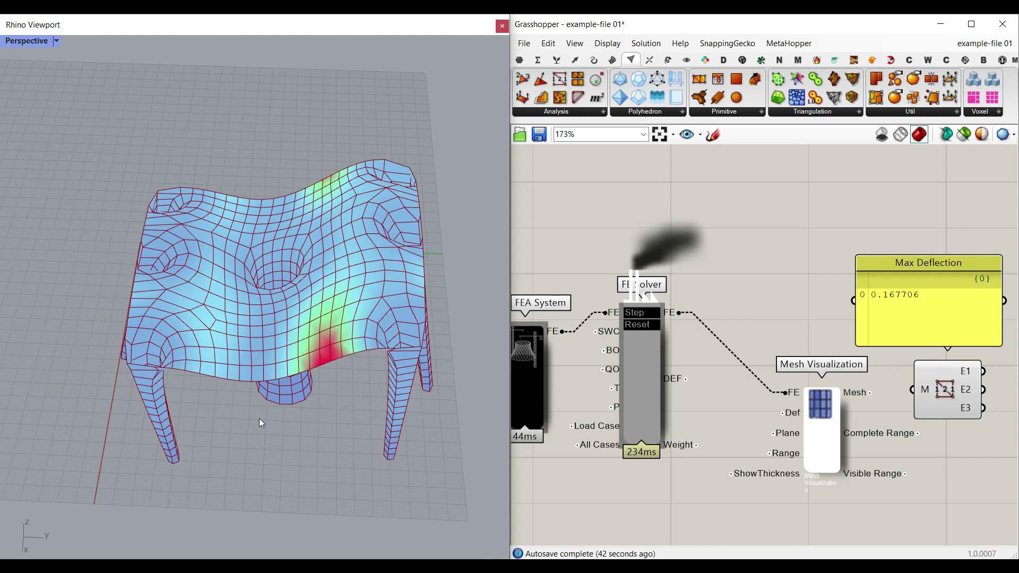
# Examine the deflection colours around the shell and legs together with the maximum deflection value.
pyautogui.moveTo(262, 421); pyautogui.dragTo(220, 389, button='right')
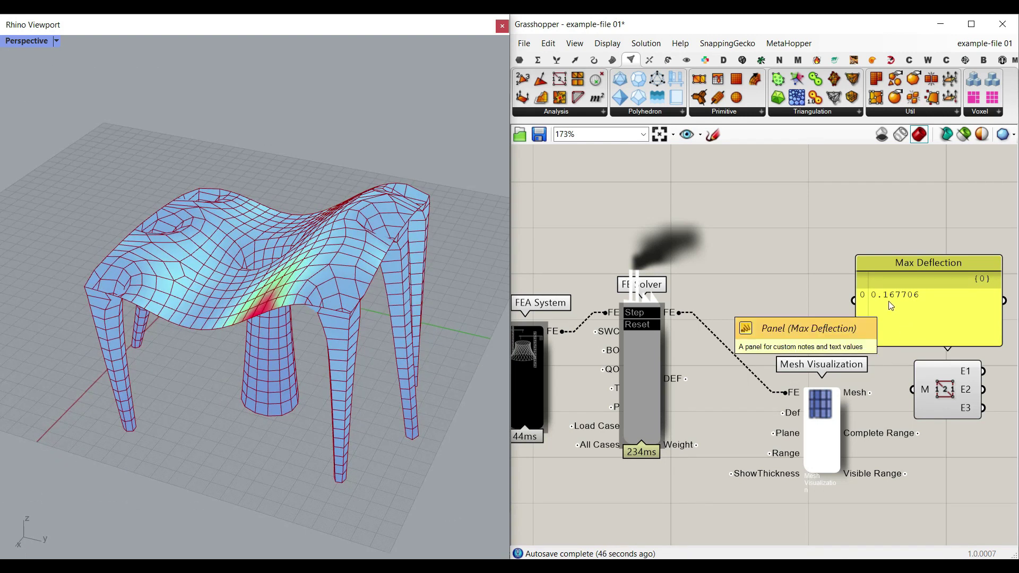
pyautogui.scroll(1, 891, 306)
pyautogui.scroll(1, 892, 308)
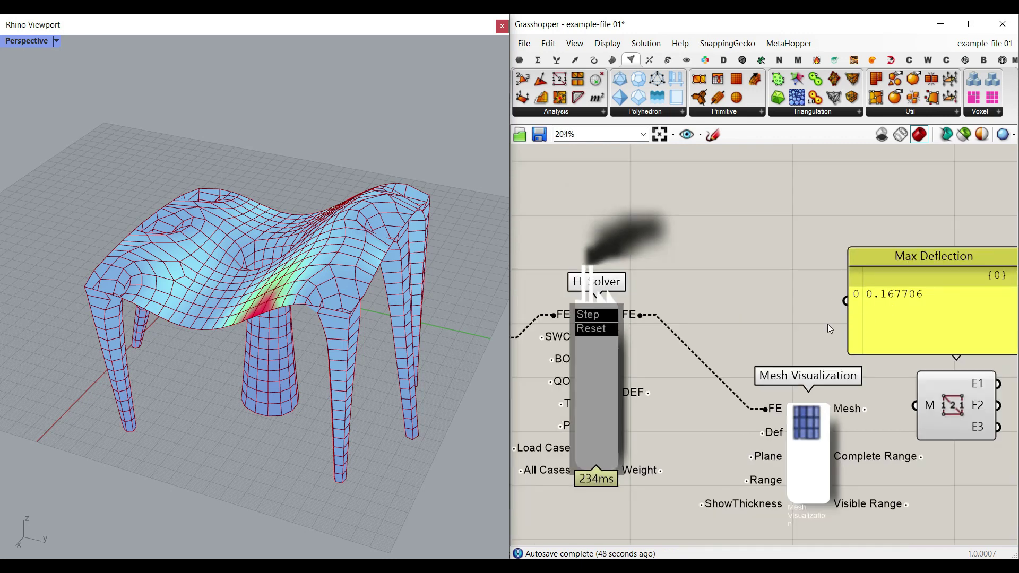
pyautogui.moveTo(323, 329); pyautogui.dragTo(423, 137, button='right')
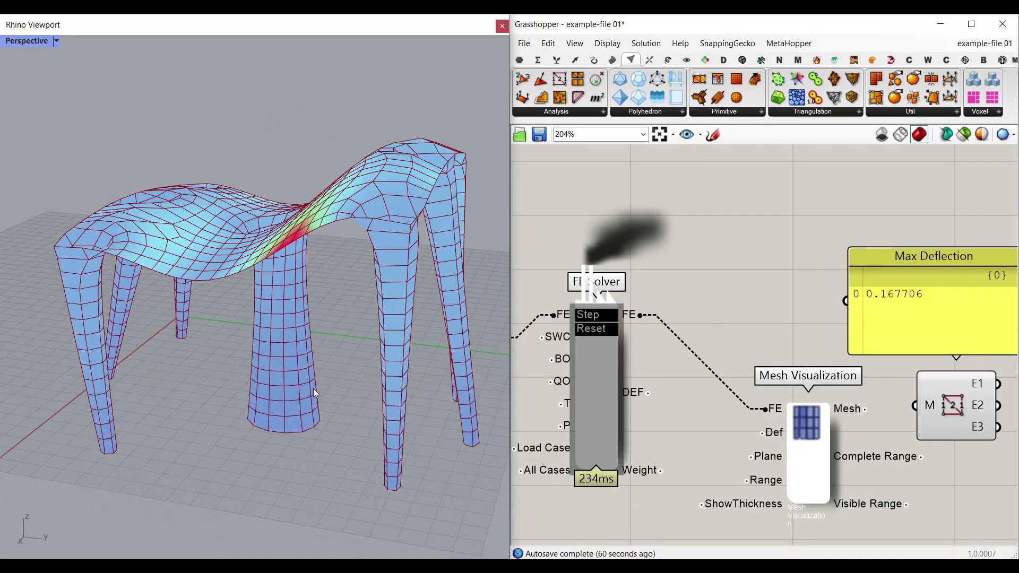
pyautogui.moveTo(224, 396); pyautogui.dragTo(250, 382, button='right')
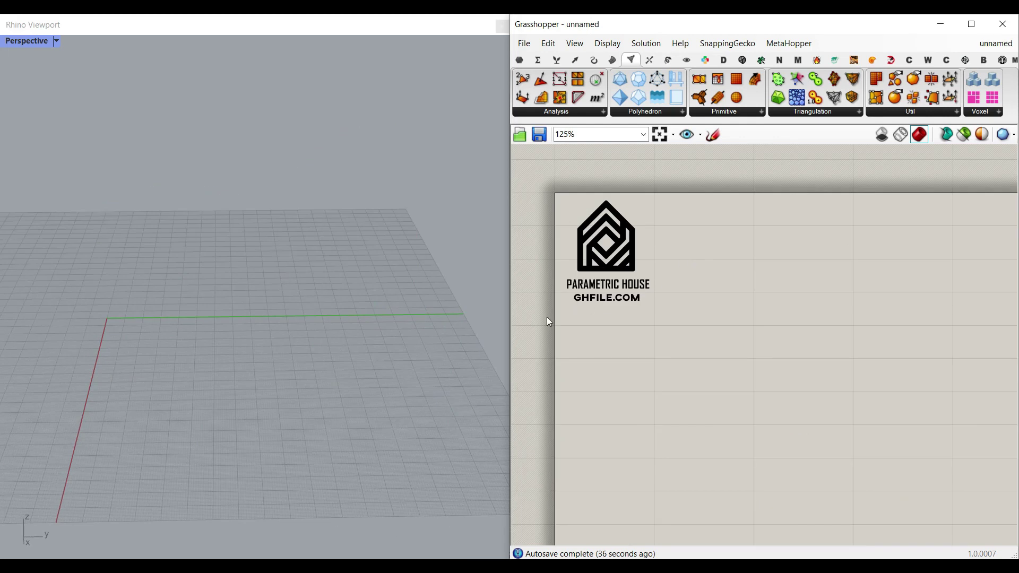
# Close the floating Rhino viewport and draw a rectangular planar surface corner to corner on the ground grid.
pyautogui.moveTo(456, 303); pyautogui.dragTo(293, 292, button='right')
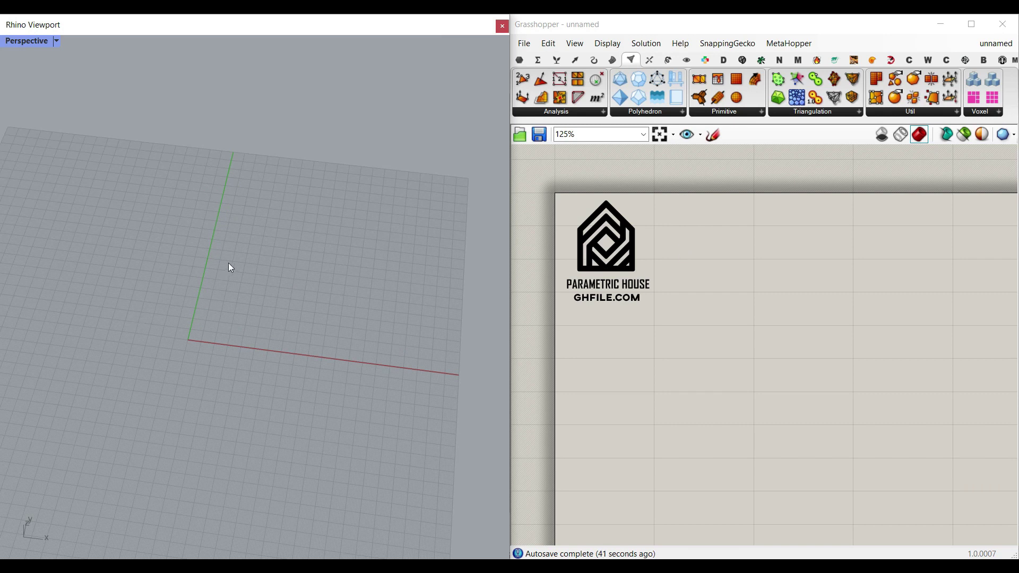
pyautogui.click(502, 26)
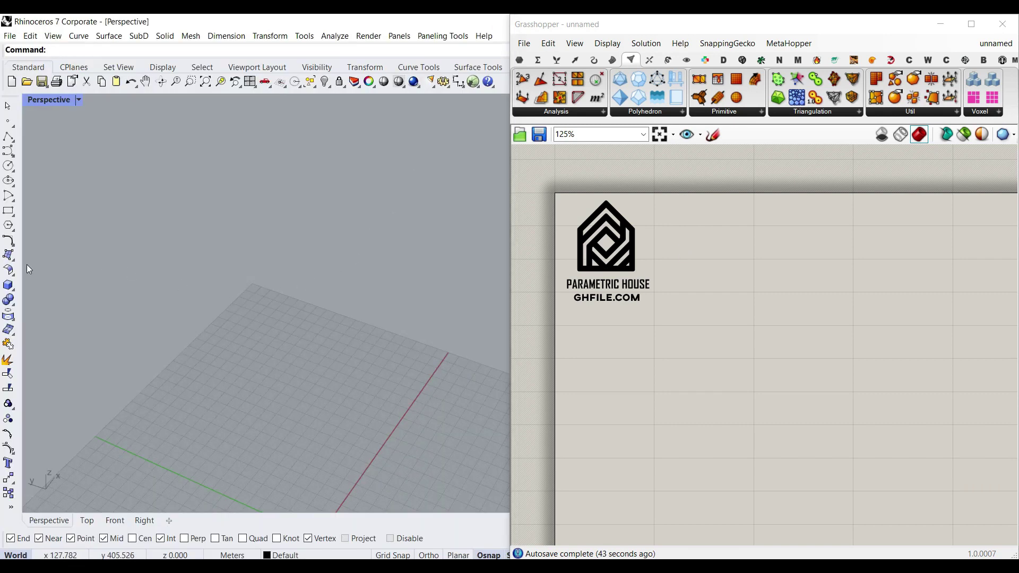
pyautogui.click(12, 260)
pyautogui.click(128, 274)
pyautogui.scroll(-5, 234, 282)
pyautogui.click(235, 325)
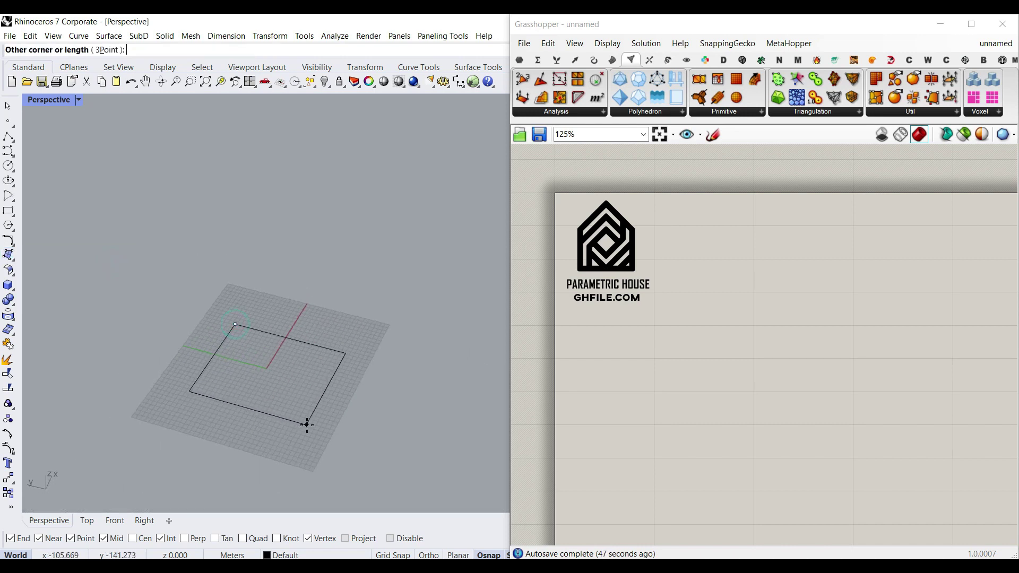
pyautogui.click(311, 416)
pyautogui.scroll(3, 288, 406)
# Rebuild the planar surface with a dense grid of control points.
pyautogui.click(268, 370)
pyautogui.write('Reb')
pyautogui.press('Return')
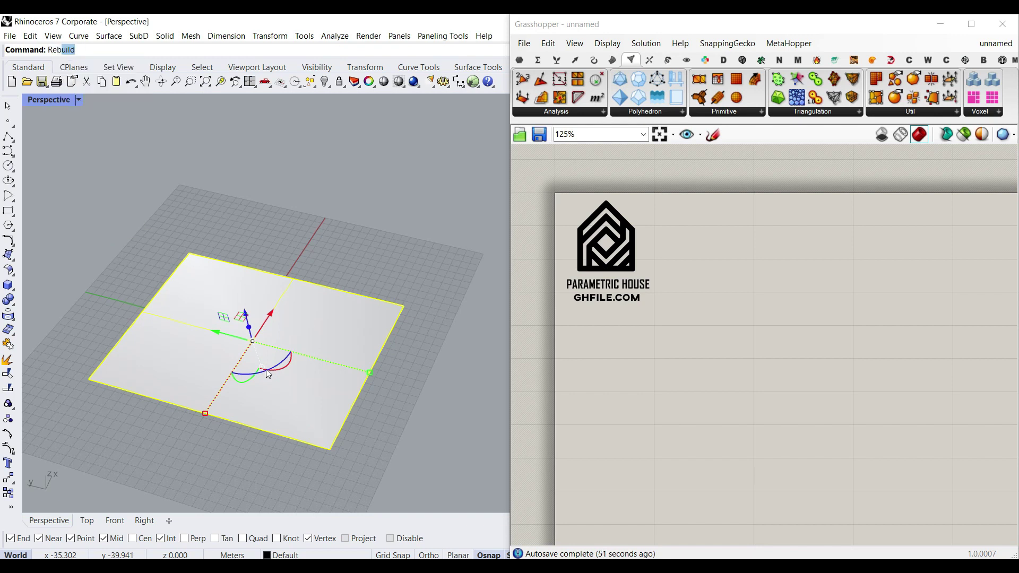
pyautogui.press('Return')
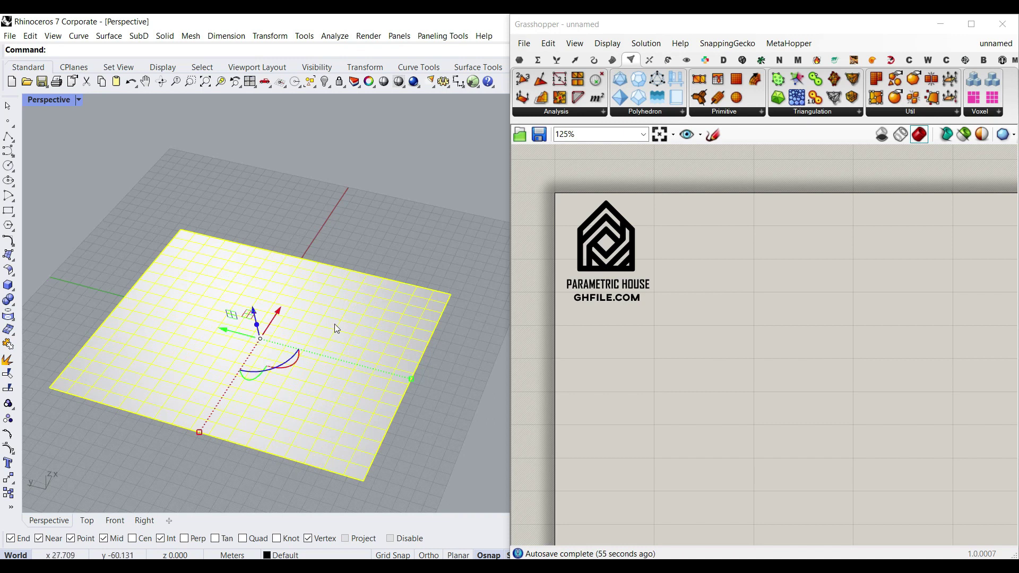
# Soft-edit the surface with U distance 200 and V distance 100, pulling a tall hump up near its far corner.
pyautogui.write('So')
pyautogui.press('Down')
pyautogui.press('Return')
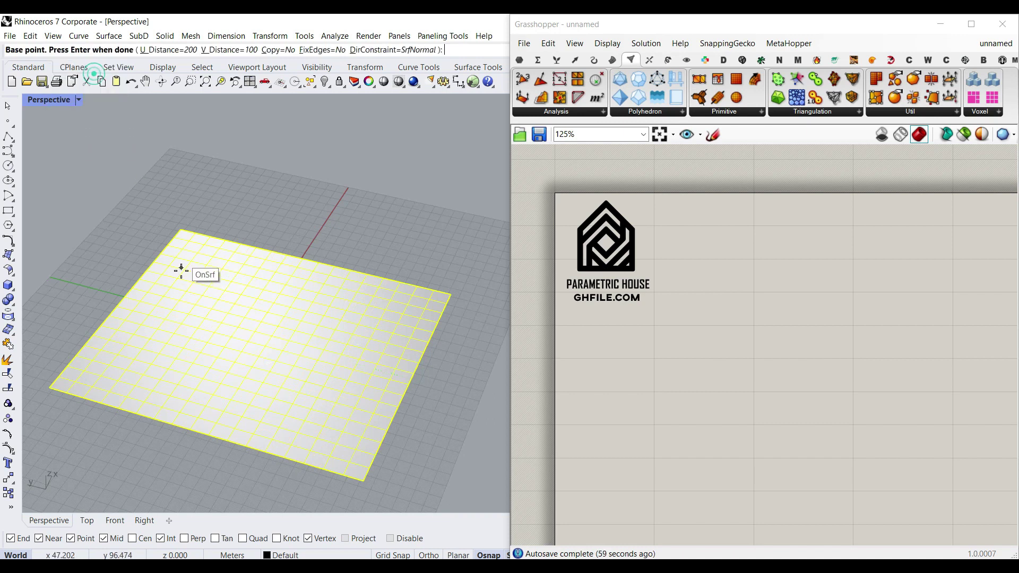
pyautogui.click(184, 269)
pyautogui.click(209, 210)
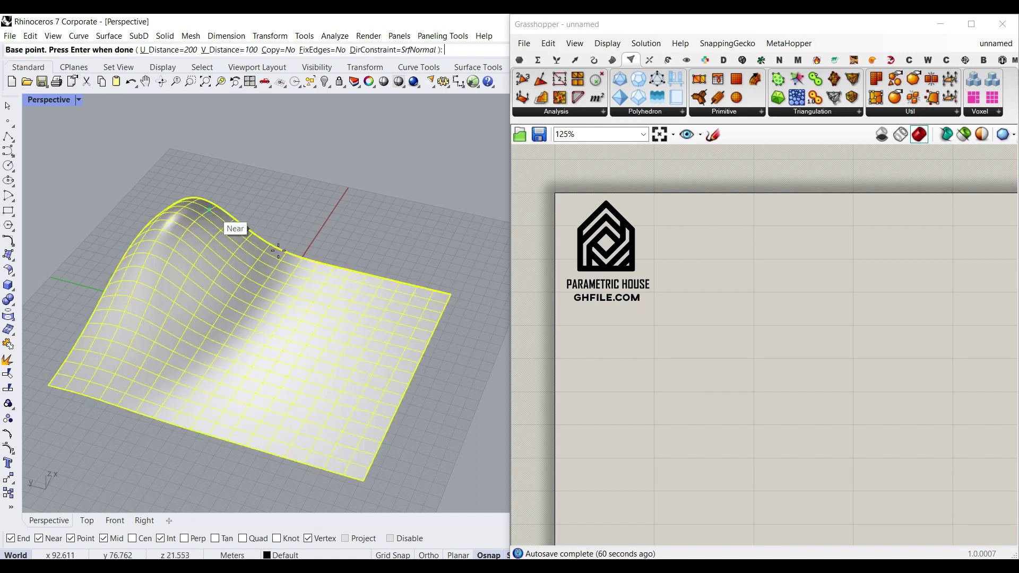
pyautogui.click(306, 380)
pyautogui.click(315, 334)
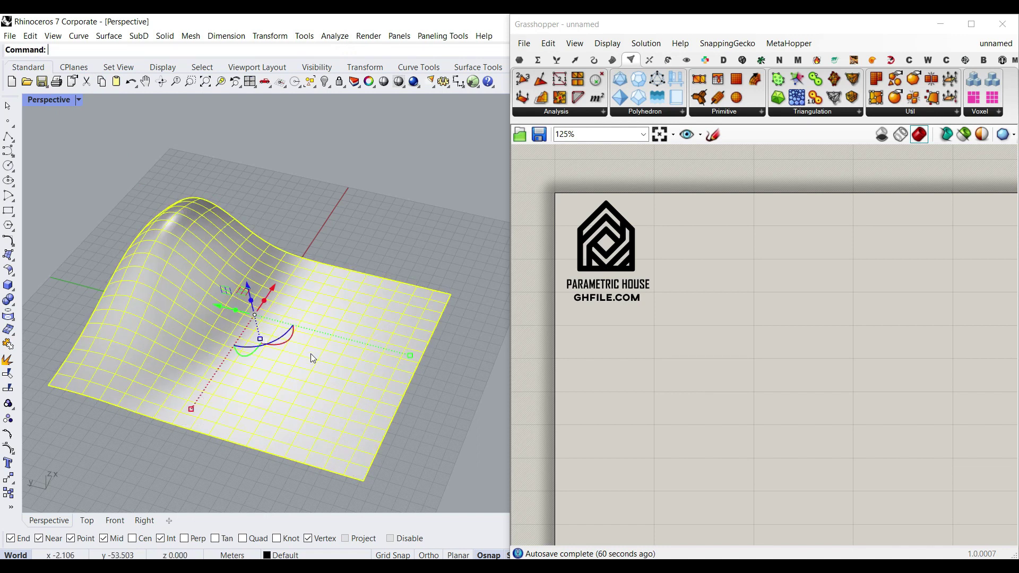
# Soft-edit the surface again, pulling up a second, lower hump on the flat side near the front edge.
pyautogui.press('Return')
pyautogui.click(317, 400)
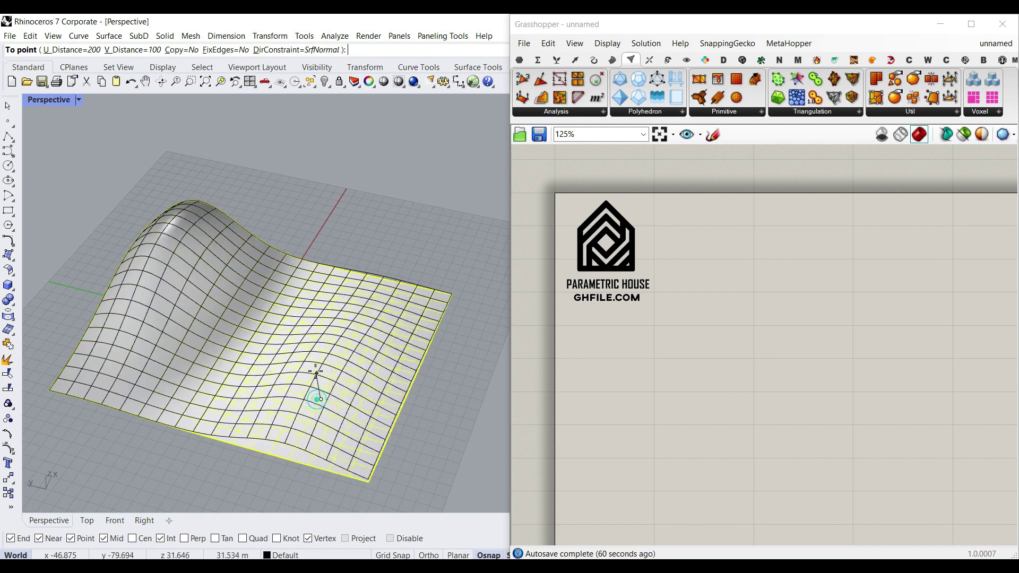
pyautogui.click(313, 350)
pyautogui.press('Return')
pyautogui.moveTo(355, 265); pyautogui.dragTo(295, 281, button='right')
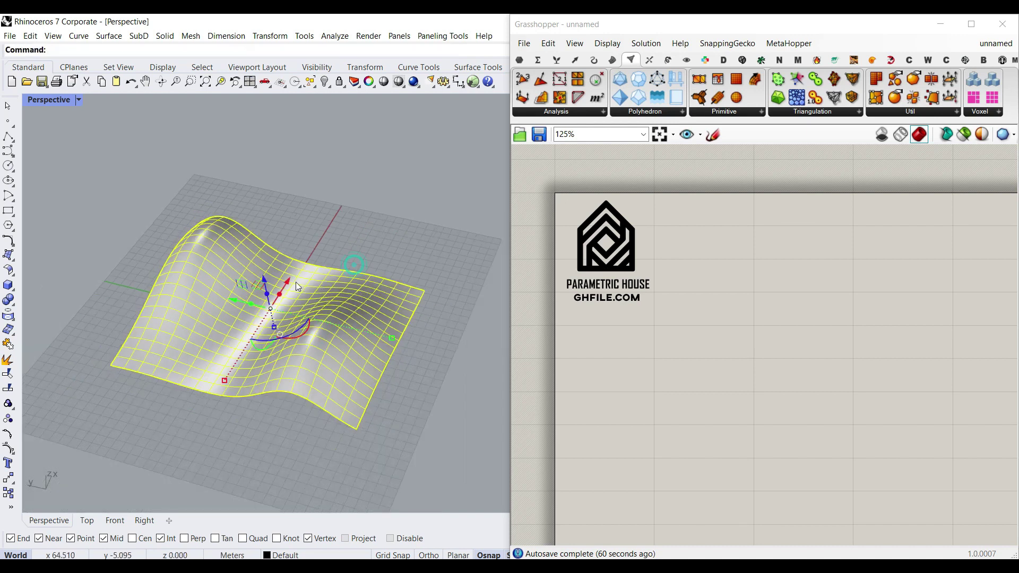
# Move the curved surface vertically up above the ground grid.
pyautogui.moveTo(268, 281); pyautogui.dragTo(259, 180)
pyautogui.click(313, 157)
pyautogui.moveTo(267, 225); pyautogui.dragTo(326, 292, button='right')
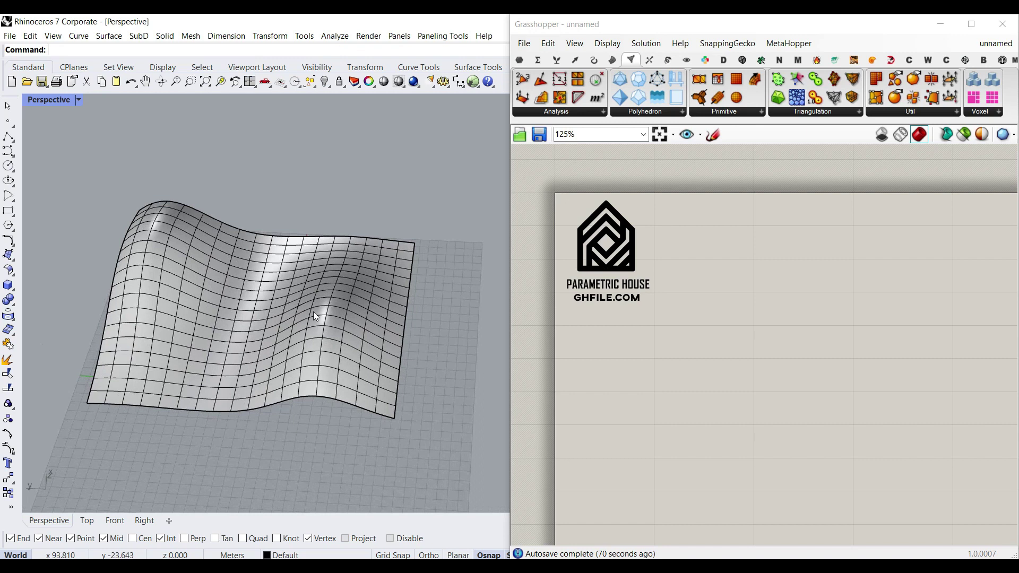
# Add a Surface parameter to the Grasshopper canvas and reference the curved Rhino surface in it.
pyautogui.click(519, 59)
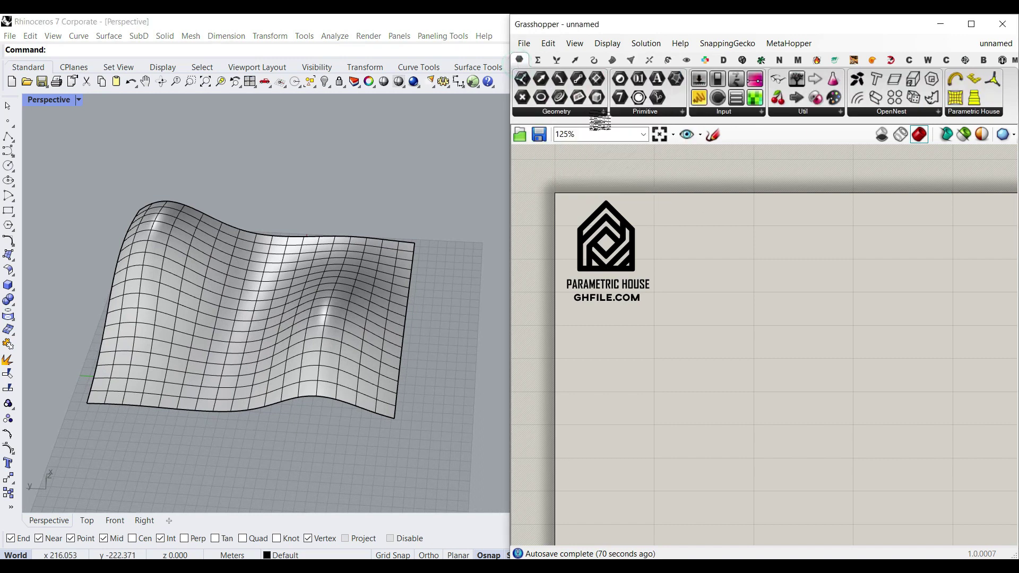
pyautogui.click(602, 113)
pyautogui.moveTo(552, 266); pyautogui.dragTo(670, 354)
pyautogui.scroll(3, 671, 354)
pyautogui.moveTo(672, 351); pyautogui.dragTo(814, 328, button='right')
pyautogui.moveTo(813, 327); pyautogui.dragTo(742, 349)
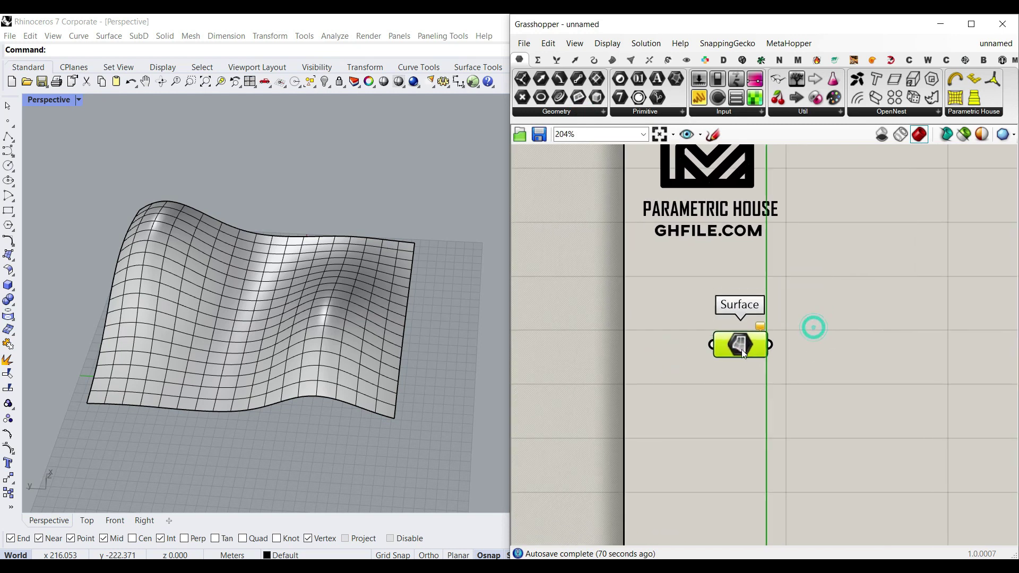
pyautogui.rightClick(739, 348)
pyautogui.click(749, 443)
pyautogui.click(387, 329)
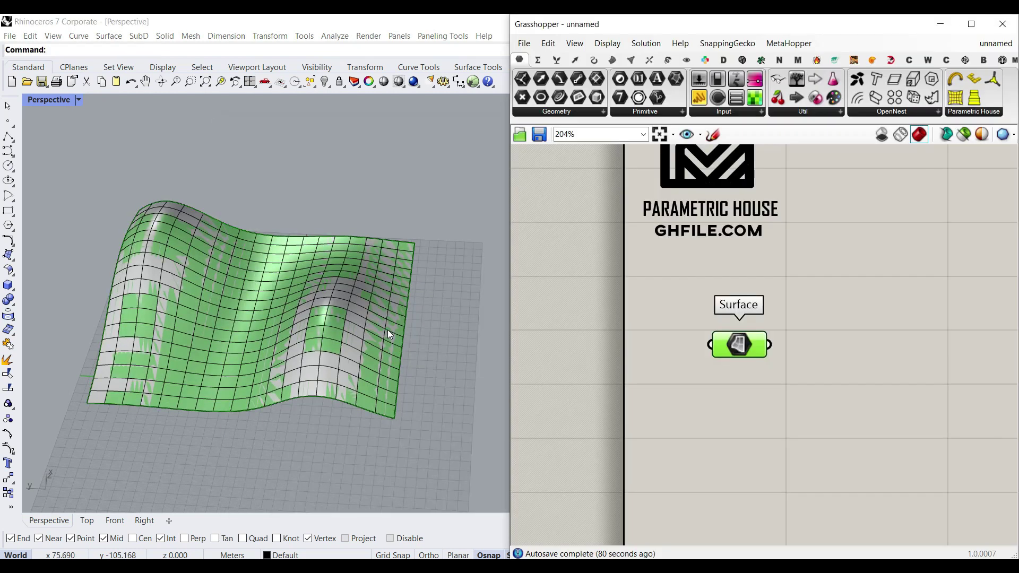
# Internalise the surface data in the Surface parameter and delete the original surface from Rhino.
pyautogui.rightClick(740, 343)
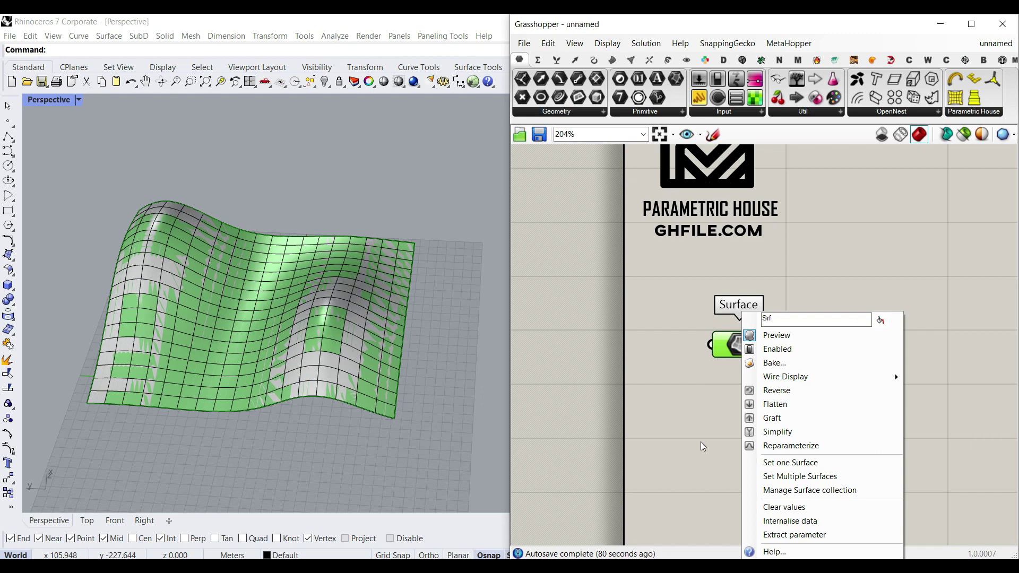
pyautogui.click(783, 520)
pyautogui.click(317, 335)
pyautogui.press('Delete')
pyautogui.moveTo(305, 320); pyautogui.dragTo(401, 246, button='right')
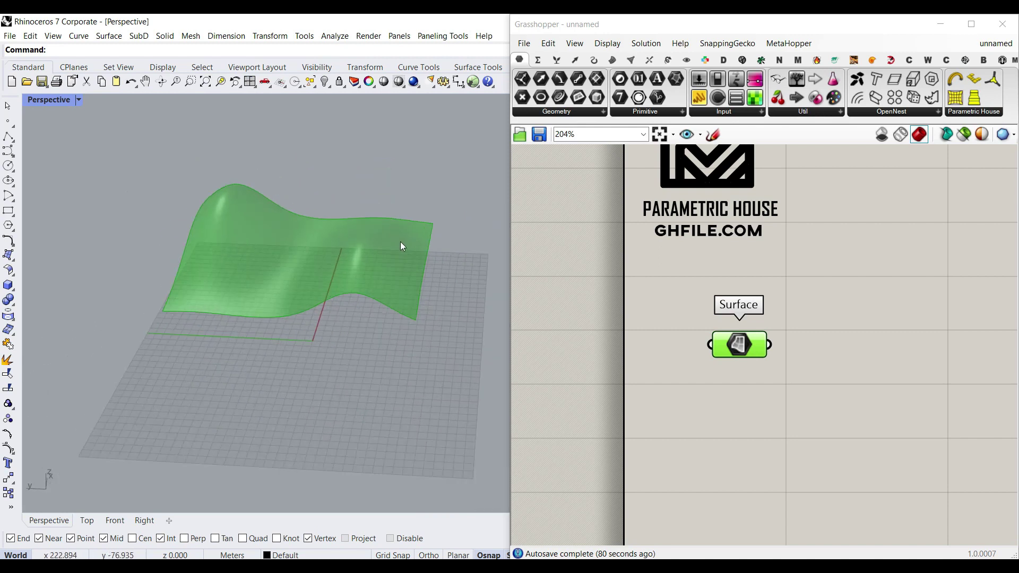
pyautogui.scroll(2, 395, 252)
pyautogui.moveTo(792, 332); pyautogui.dragTo(731, 398, button='right')
pyautogui.click(791, 389)
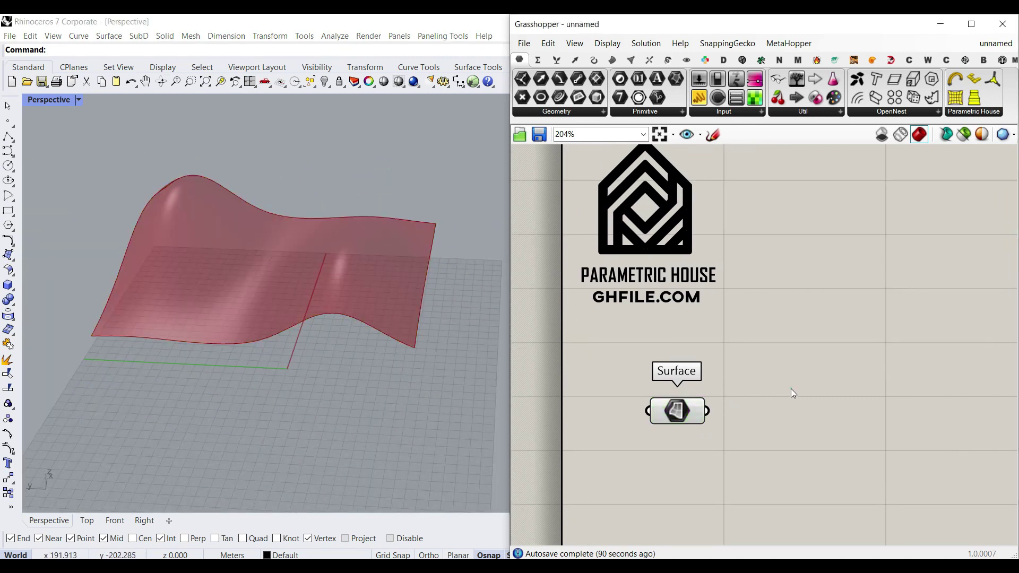
pyautogui.moveTo(305, 303); pyautogui.dragTo(296, 348, button='right')
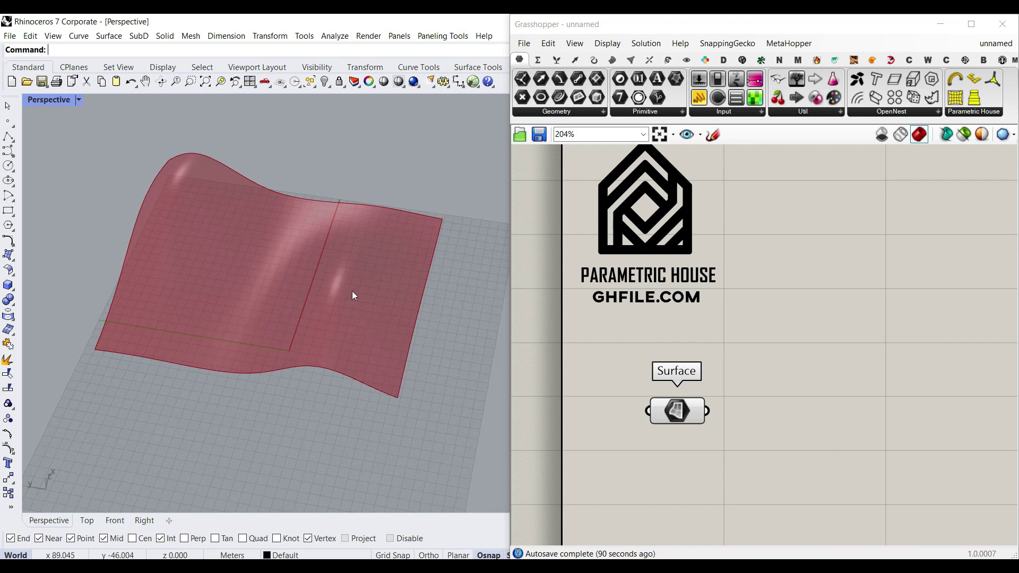
# Add an Evaluate Surface component beside the Surface parameter and turn on full names for component inputs and outputs.
pyautogui.click(612, 60)
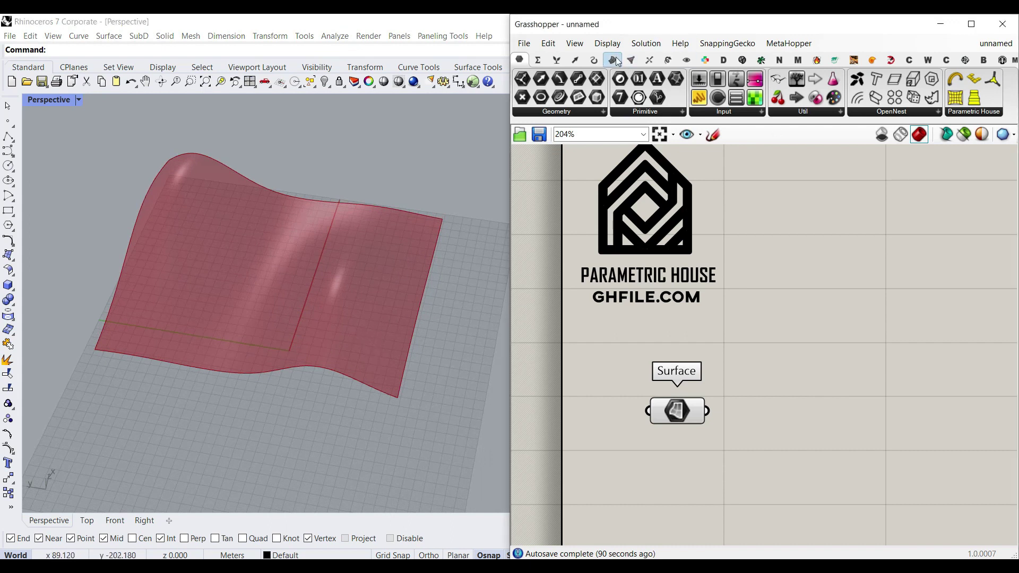
pyautogui.click(597, 80)
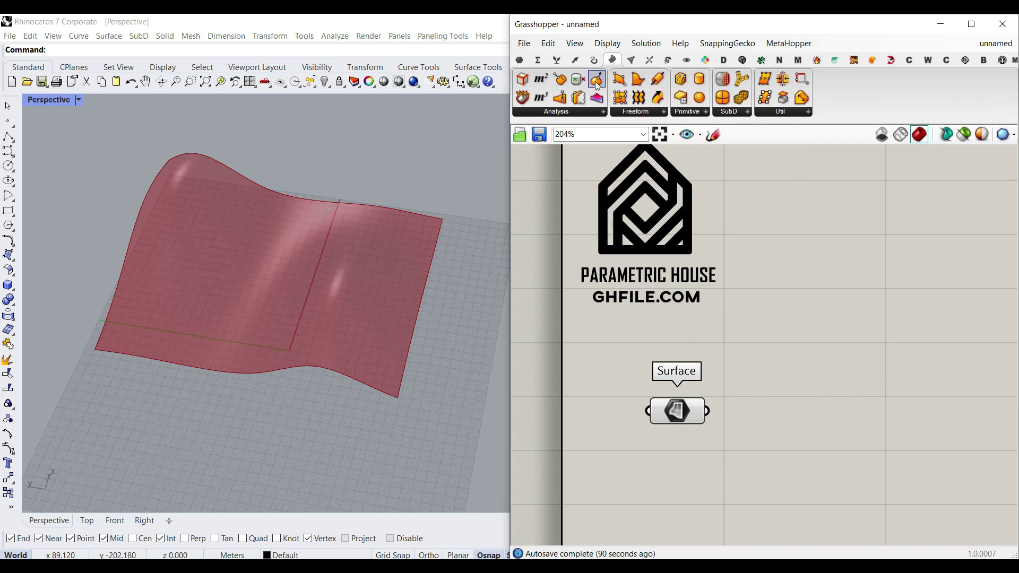
pyautogui.click(808, 462)
pyautogui.moveTo(784, 455); pyautogui.dragTo(766, 346, button='right')
pyautogui.scroll(3, 695, 311)
pyautogui.click(607, 43)
pyautogui.click(637, 92)
# Connect the Surface parameter to the Surface input of Evaluate Surface, reparameterize that input, and align the component with the parameter.
pyautogui.moveTo(730, 249); pyautogui.dragTo(686, 245, button='right')
pyautogui.moveTo(638, 291); pyautogui.dragTo(738, 333)
pyautogui.rightClick(738, 334)
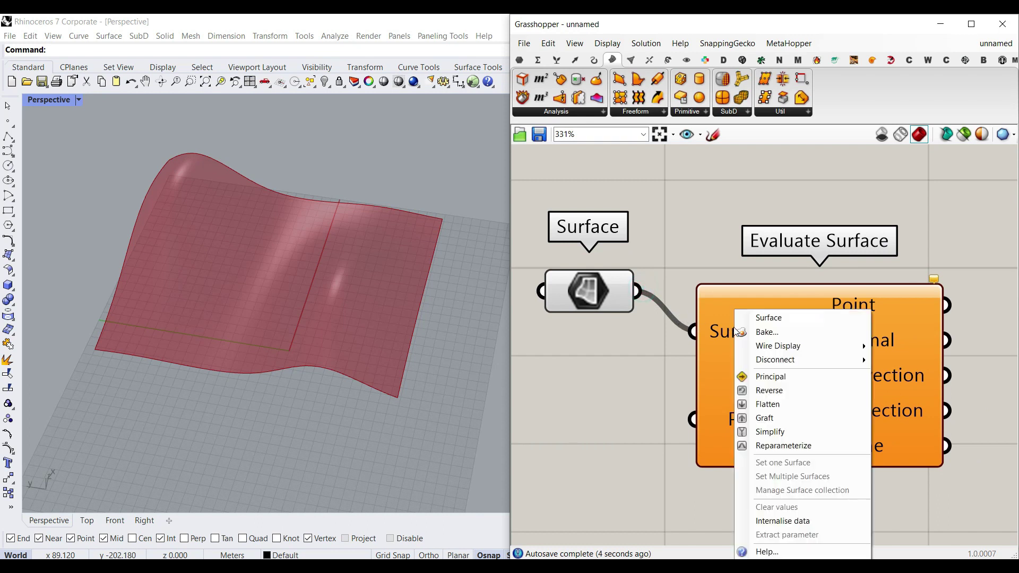
pyautogui.click(759, 444)
pyautogui.moveTo(762, 383); pyautogui.dragTo(801, 344)
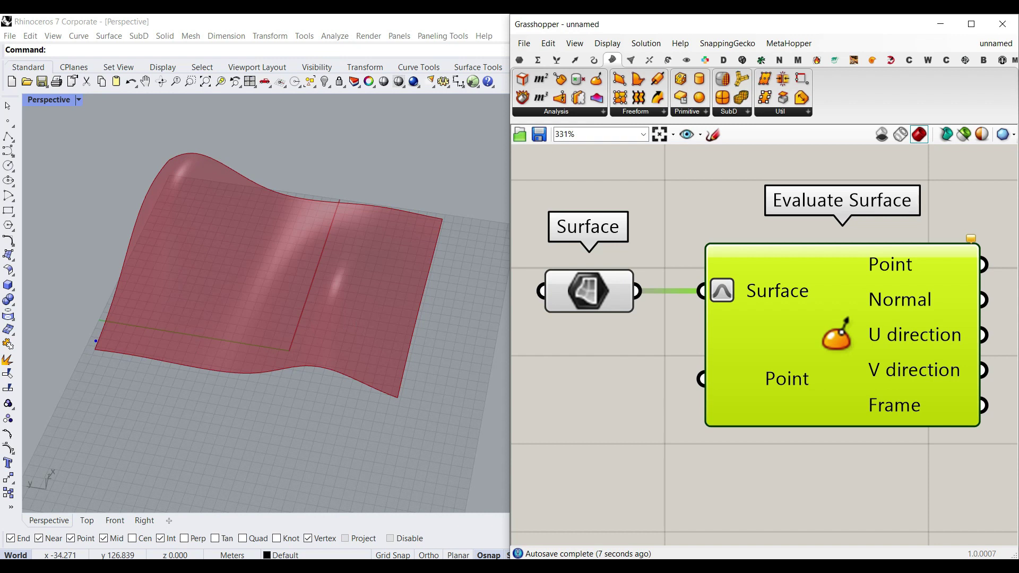
pyautogui.moveTo(116, 354); pyautogui.dragTo(260, 362)
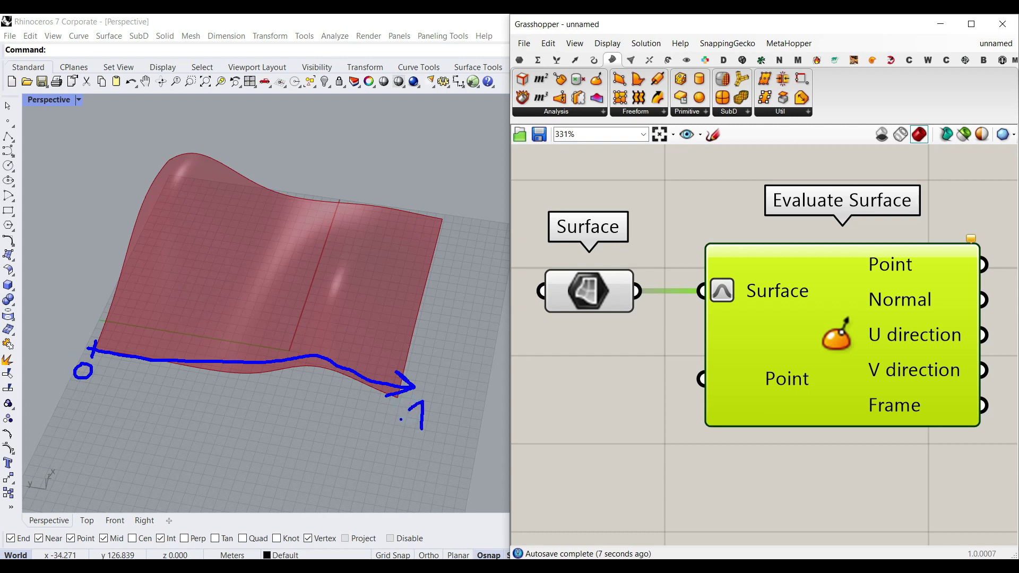
pyautogui.moveTo(119, 276); pyautogui.dragTo(175, 156)
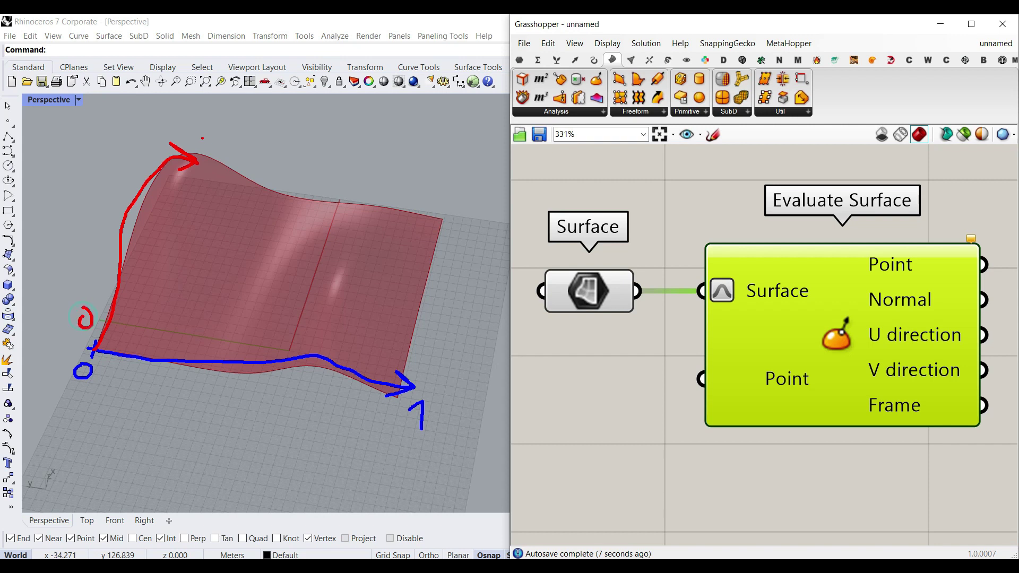
pyautogui.moveTo(724, 267); pyautogui.dragTo(752, 267)
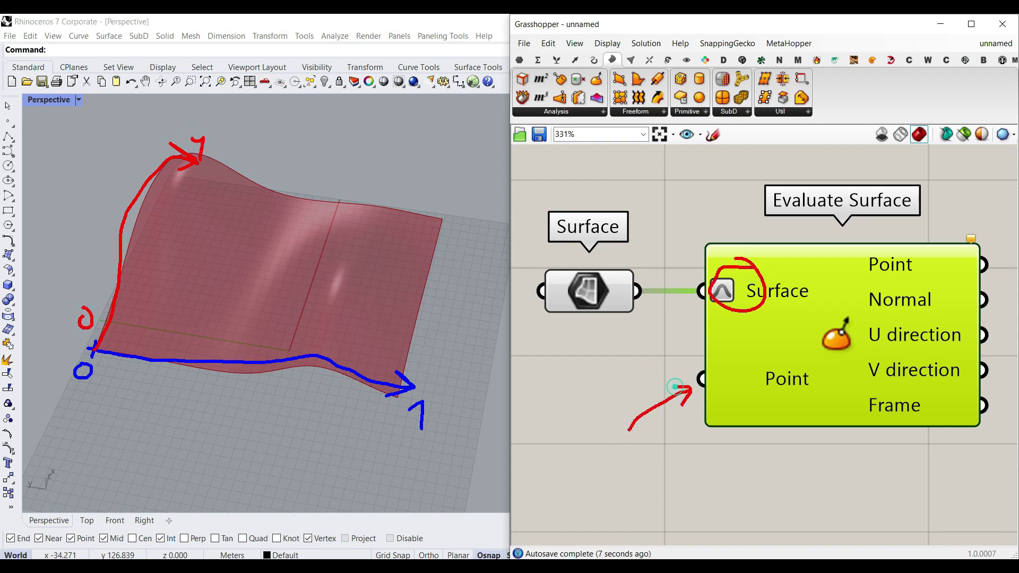
pyautogui.moveTo(576, 474)
pyautogui.mouseDown()
pyautogui.moveTo(601, 455)
pyautogui.moveTo(607, 468)
pyautogui.mouseUp()
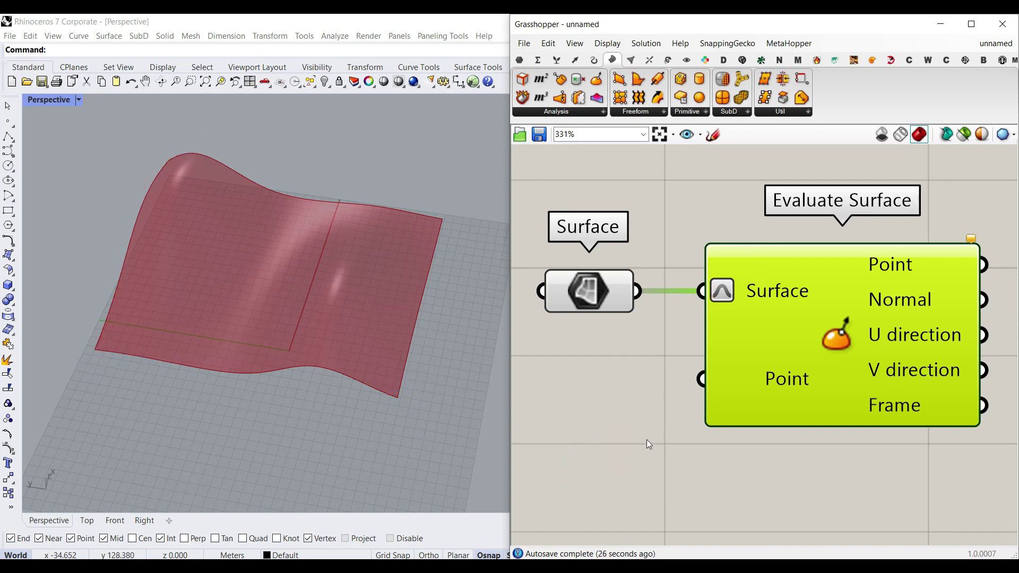
# Add an MD Slider to the canvas below the Surface parameter.
pyautogui.moveTo(603, 425); pyautogui.dragTo(672, 402, button='right')
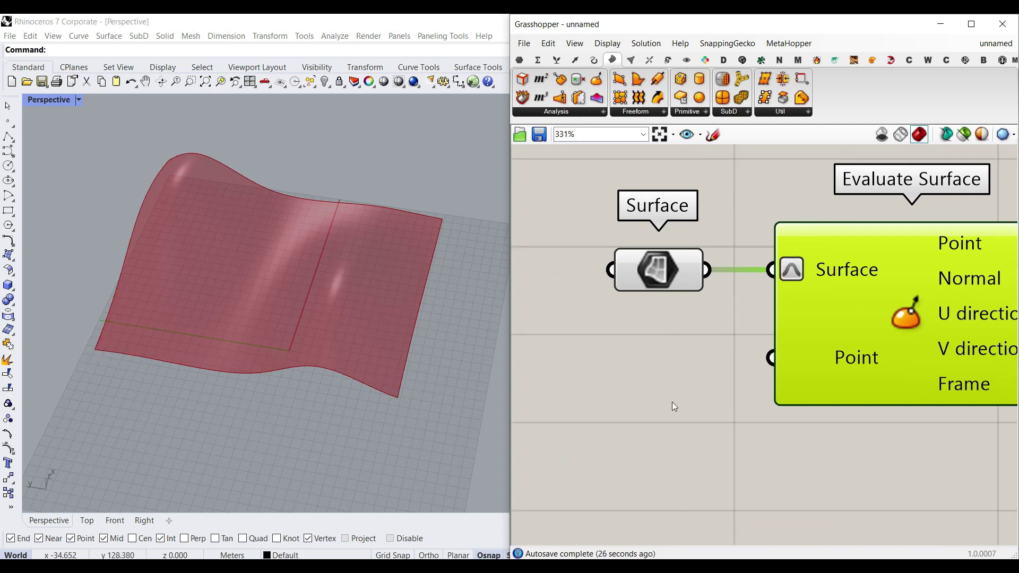
pyautogui.scroll(-1, 673, 403)
pyautogui.doubleClick(678, 407)
pyautogui.write('md')
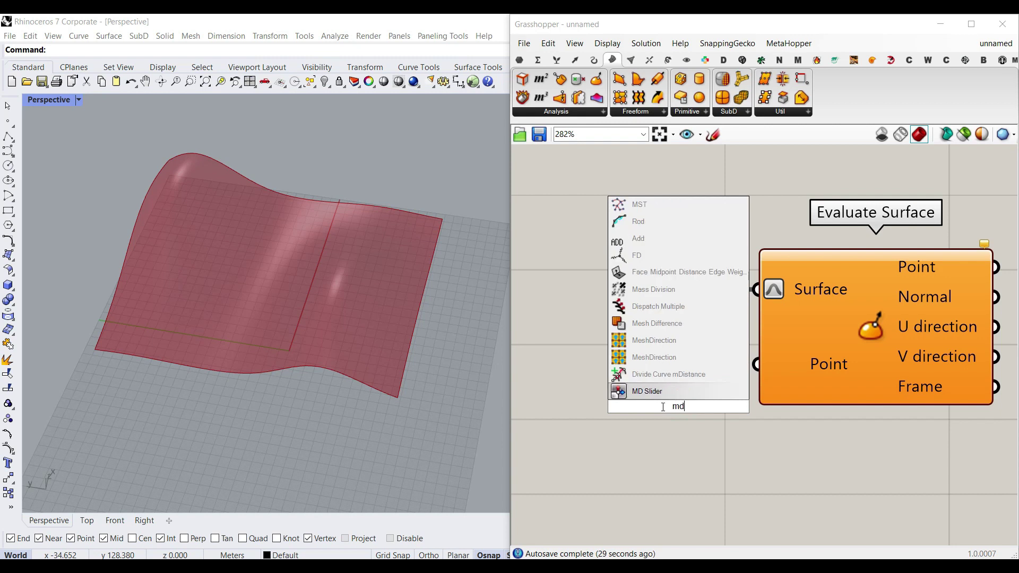
pyautogui.press('Return')
pyautogui.scroll(-2, 668, 407)
pyautogui.click(754, 434)
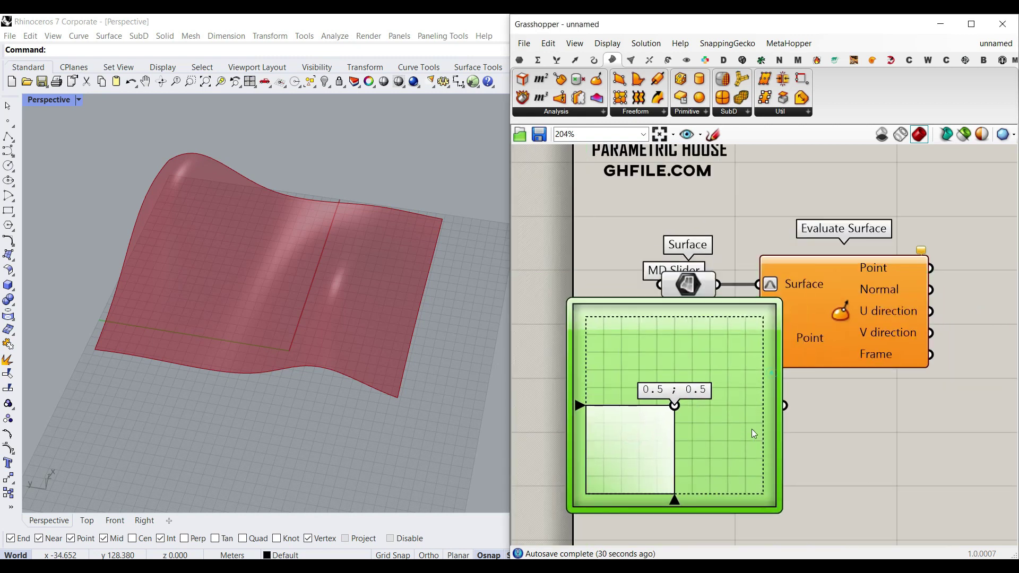
# Shrink the MD Slider and connect its output to the Point input of Evaluate Surface.
pyautogui.moveTo(777, 510); pyautogui.dragTo(712, 425)
pyautogui.moveTo(677, 390); pyautogui.dragTo(697, 425)
pyautogui.scroll(1, 737, 401)
pyautogui.moveTo(739, 398); pyautogui.dragTo(762, 328)
# Set the MD Slider to 0.73 ; 0.47 and highlight the evaluated point on the surface in Rhino.
pyautogui.moveTo(648, 398)
pyautogui.mouseDown()
pyautogui.moveTo(588, 459)
pyautogui.moveTo(536, 485)
pyautogui.moveTo(727, 334)
pyautogui.moveTo(662, 395)
pyautogui.mouseUp()
pyautogui.moveTo(374, 392); pyautogui.dragTo(366, 308, button='right')
pyautogui.moveTo(675, 395); pyautogui.dragTo(584, 342)
pyautogui.moveTo(639, 393); pyautogui.dragTo(678, 401)
pyautogui.scroll(-2, 792, 309)
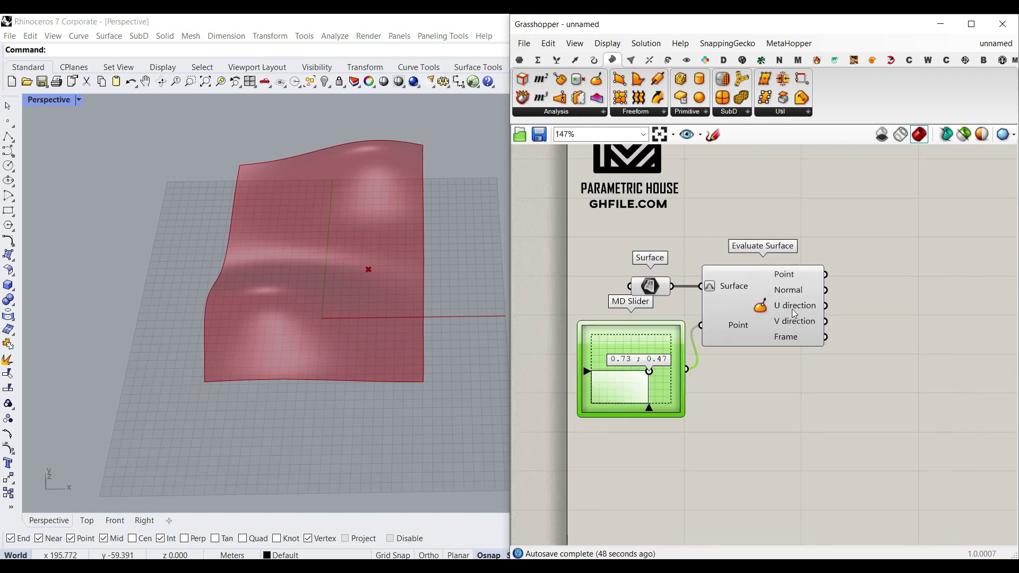
pyautogui.click(792, 309)
pyautogui.scroll(3, 699, 365)
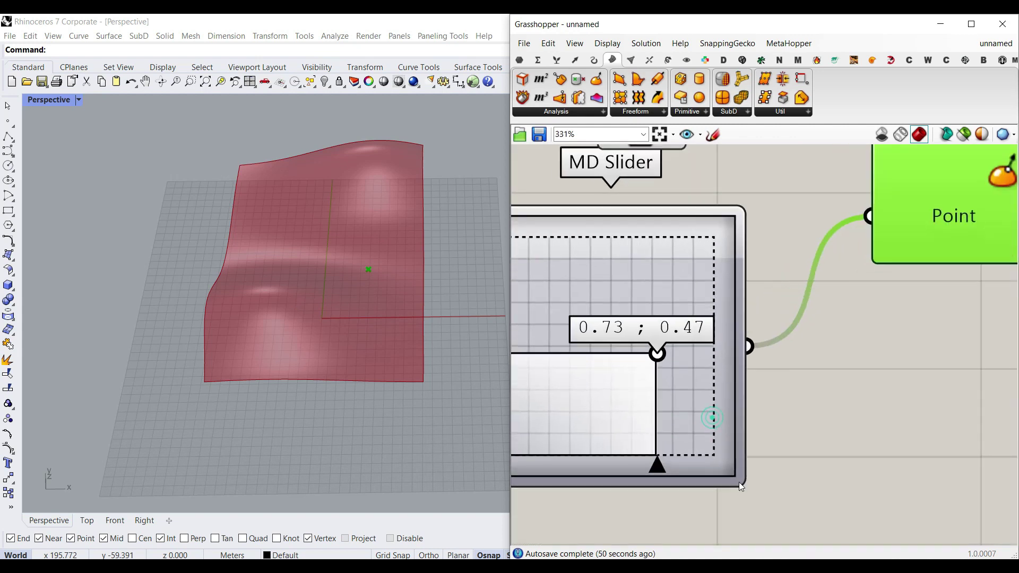
# Duplicate the MD Slider below the first, feed it into the same Point input, and set it to 0.2 ; 0.11.
pyautogui.scroll(-4, 739, 406)
pyautogui.click(724, 407)
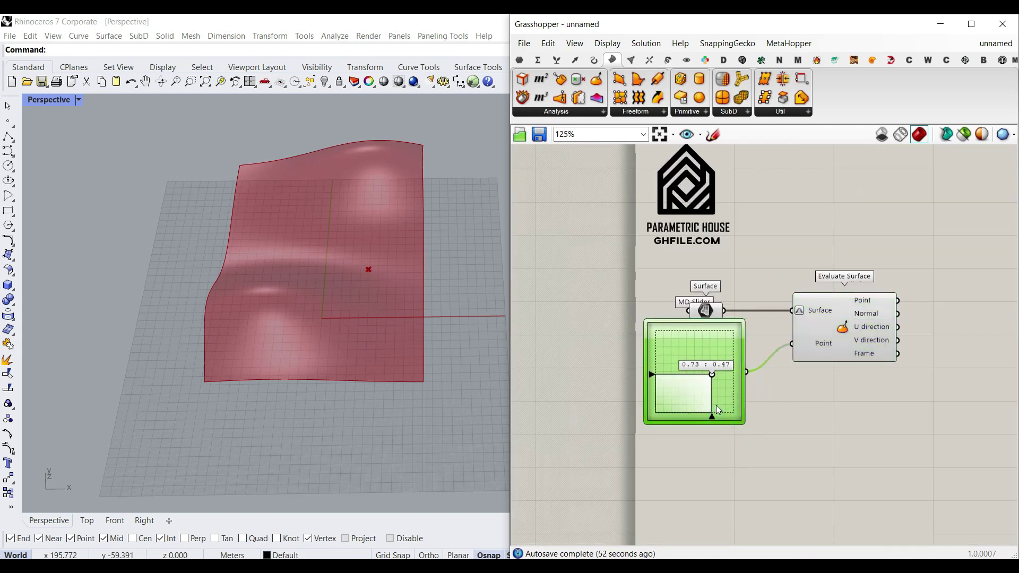
pyautogui.keyDown('alt'); pyautogui.moveTo(734, 419); pyautogui.dragTo(806, 350); pyautogui.keyUp('alt')
pyautogui.scroll(2, 759, 419)
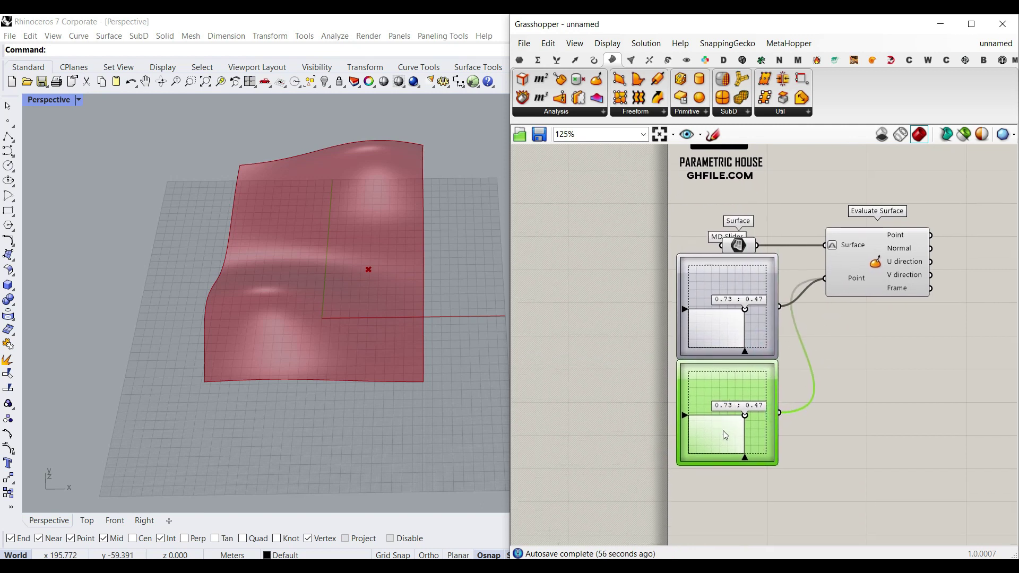
pyautogui.moveTo(752, 408); pyautogui.dragTo(693, 451)
pyautogui.scroll(-2, 703, 447)
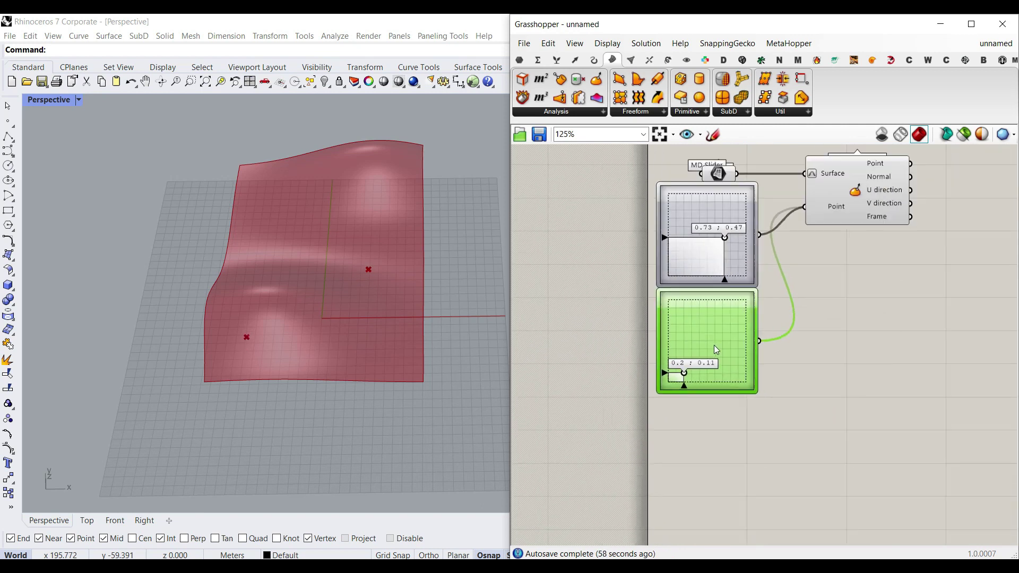
# Add a third MD Slider copy with its own position into the Point input, and rearrange the Evaluate Surface and Surface components.
pyautogui.keyDown('alt'); pyautogui.moveTo(717, 342); pyautogui.dragTo(810, 231); pyautogui.keyUp('alt')
pyautogui.moveTo(684, 479); pyautogui.dragTo(680, 418)
pyautogui.moveTo(873, 204); pyautogui.dragTo(902, 339)
pyautogui.click(727, 179)
pyautogui.moveTo(729, 180); pyautogui.dragTo(792, 308)
pyautogui.click(839, 237)
# Place a Mesh Surface component above Evaluate Surface.
pyautogui.scroll(3, 804, 297)
pyautogui.scroll(1, 805, 298)
pyautogui.moveTo(285, 317); pyautogui.dragTo(256, 355, button='right')
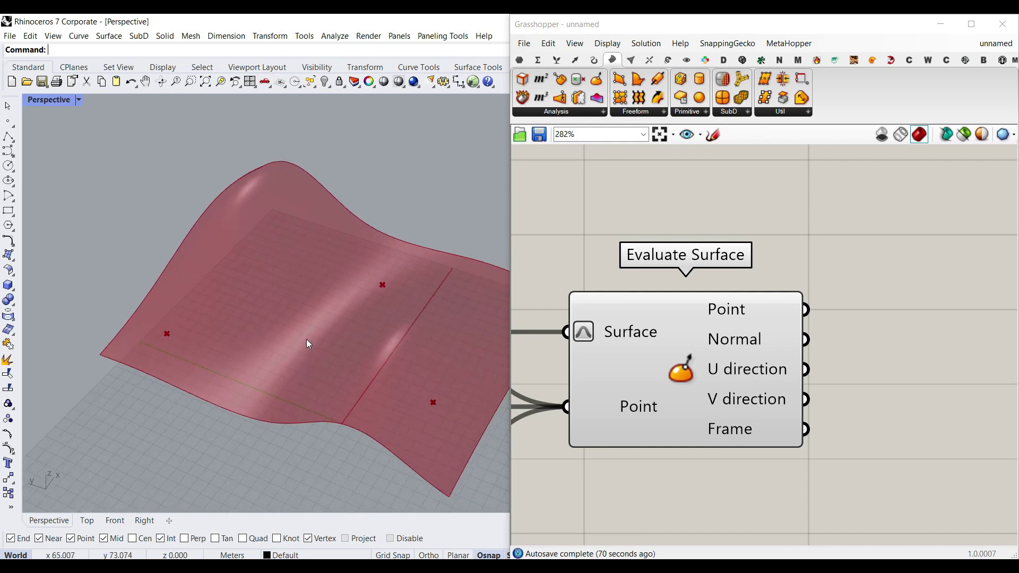
pyautogui.scroll(-2, 254, 328)
pyautogui.click(631, 59)
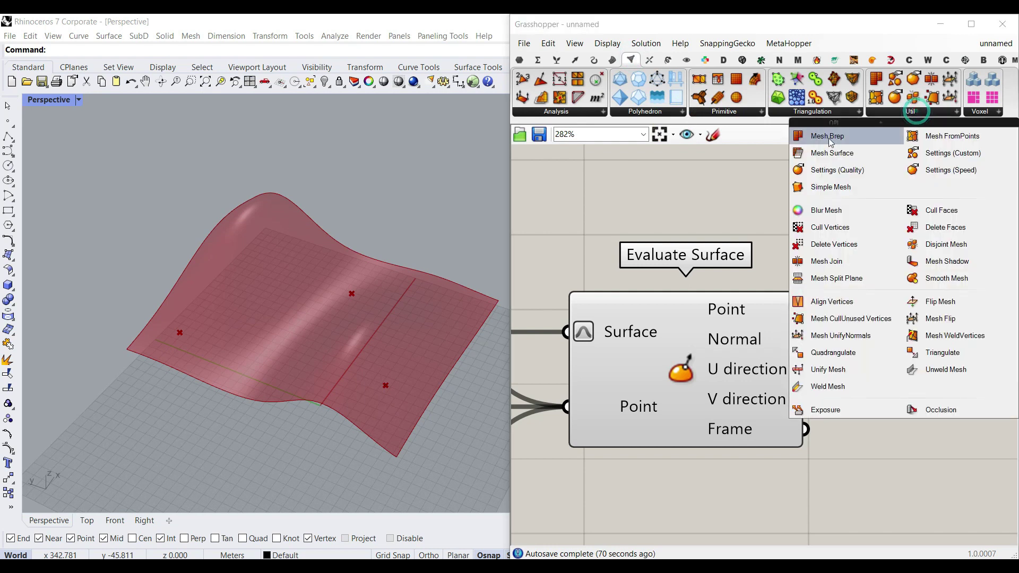
pyautogui.moveTo(825, 152); pyautogui.dragTo(870, 227)
pyautogui.click(869, 226)
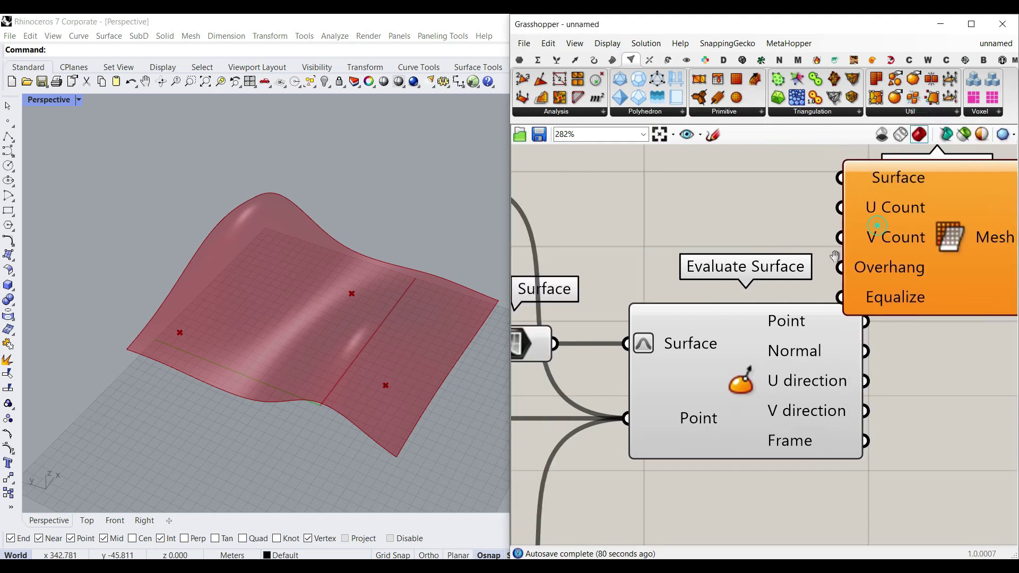
# Connect the Surface parameter to the Surface input of Mesh Surface and move the component clear of Evaluate Surface.
pyautogui.scroll(-3, 770, 281)
pyautogui.moveTo(708, 321); pyautogui.dragTo(650, 354, button='right')
pyautogui.moveTo(629, 360); pyautogui.dragTo(804, 258)
pyautogui.moveTo(869, 294); pyautogui.dragTo(792, 304, button='right')
pyautogui.moveTo(792, 303); pyautogui.dragTo(857, 273)
pyautogui.click(843, 383)
pyautogui.scroll(2, 835, 262)
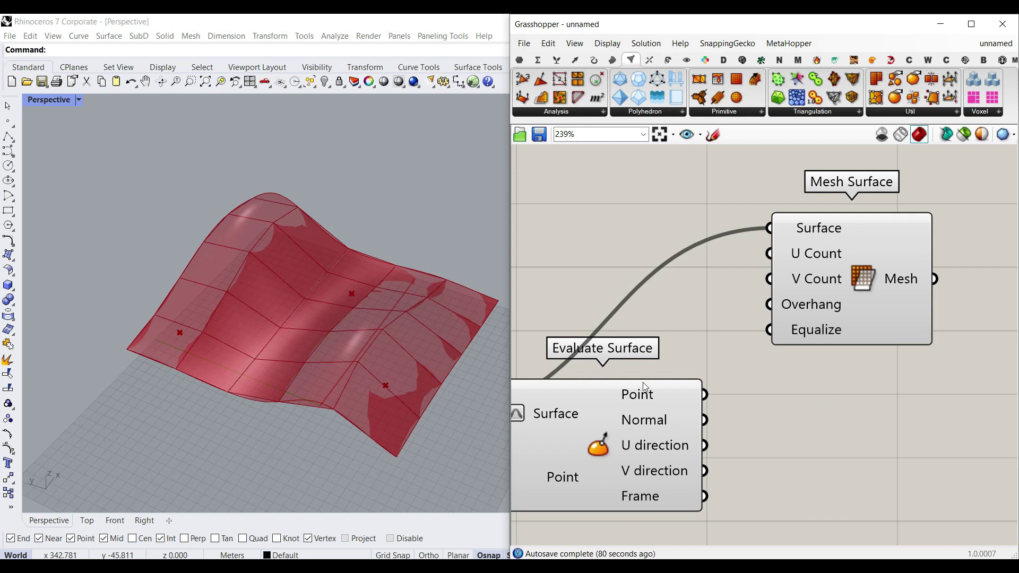
# Check the Preview Mesh Edges setting and turn off the preview of the Surface parameter.
pyautogui.click(607, 43)
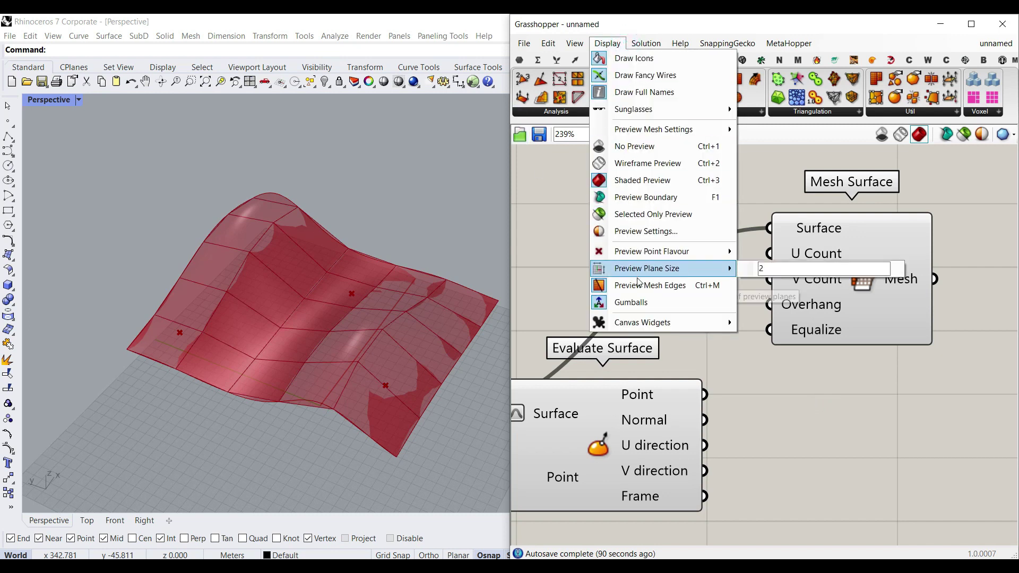
pyautogui.click(793, 394)
pyautogui.moveTo(518, 343); pyautogui.dragTo(653, 321, button='right')
pyautogui.rightClick(588, 391)
pyautogui.click(635, 316)
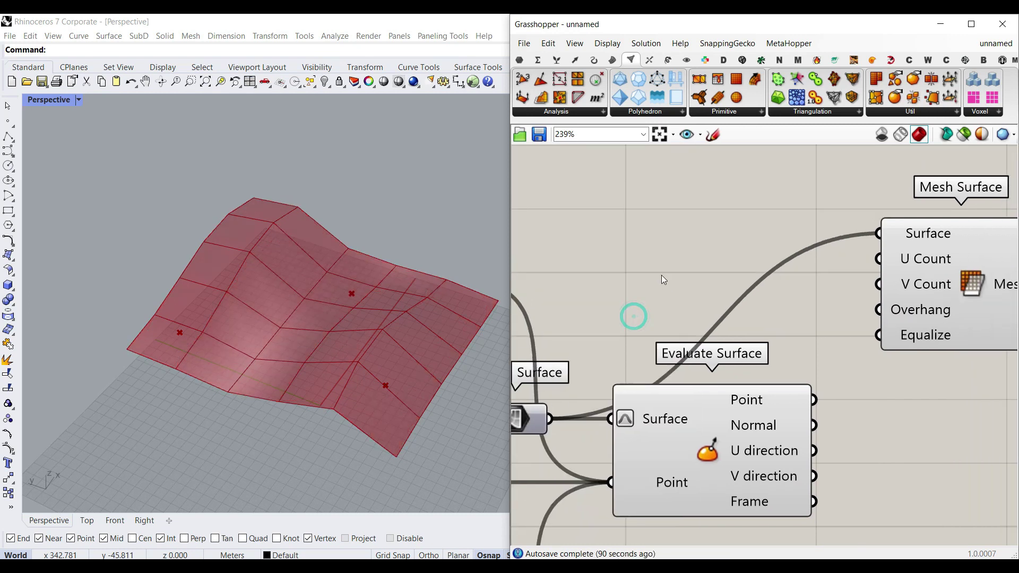
# Add two number sliders ranging from 3 to 30, without custom names, and connect them to U Count and V Count of Mesh Surface.
pyautogui.doubleClick(676, 242)
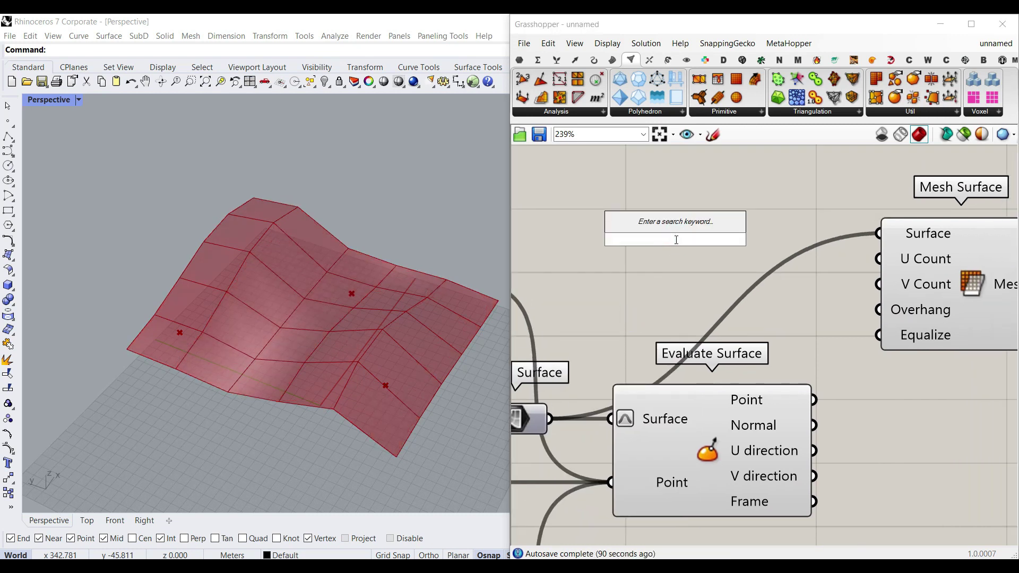
pyautogui.write('3..30')
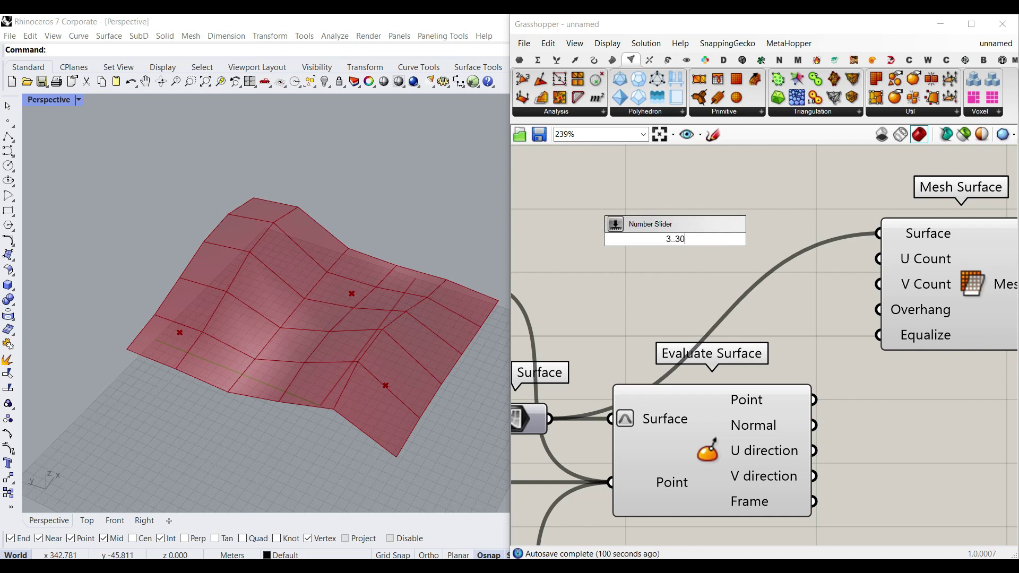
pyautogui.press('Return')
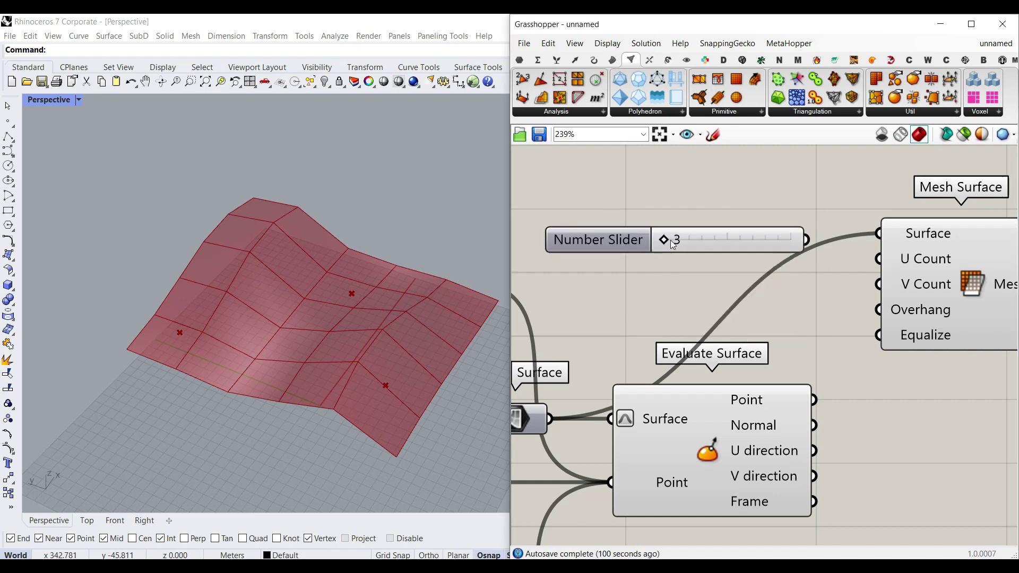
pyautogui.rightClick(713, 236)
pyautogui.moveTo(793, 245); pyautogui.dragTo(726, 246)
pyautogui.press('BackSpace')
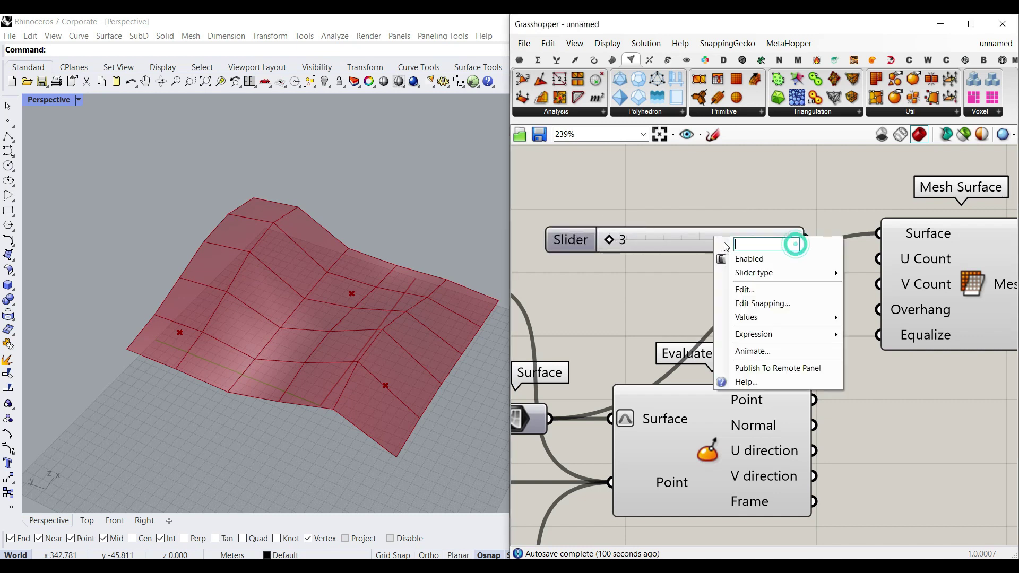
pyautogui.click(820, 215)
pyautogui.moveTo(819, 254); pyautogui.dragTo(878, 285)
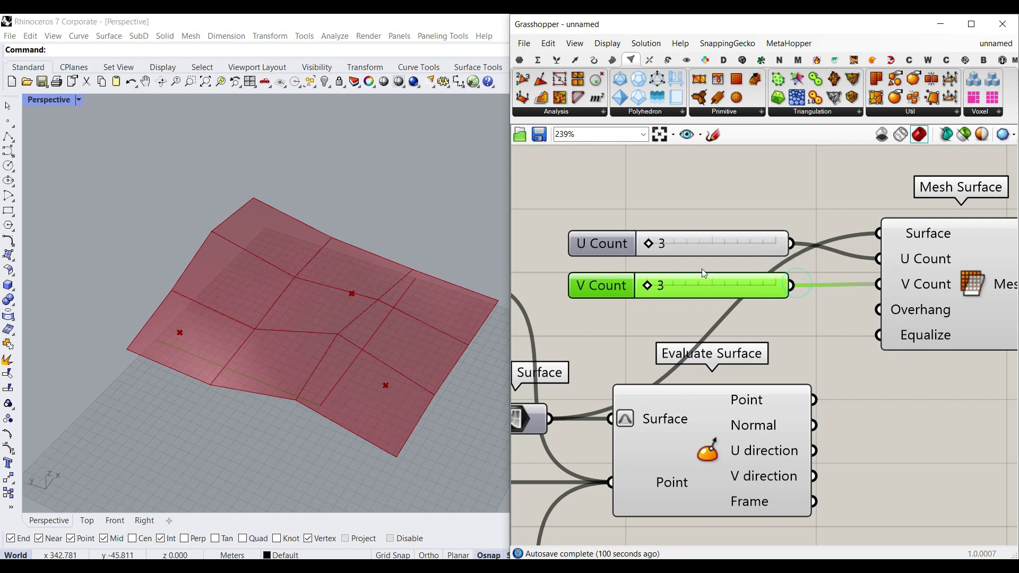
# Set the U Count slider to 9 and the V Count slider to 11.
pyautogui.moveTo(652, 244); pyautogui.dragTo(705, 241)
pyautogui.moveTo(656, 291); pyautogui.dragTo(688, 288)
pyautogui.moveTo(705, 244); pyautogui.dragTo(676, 245)
# Add a Delete Faces component and connect the Mesh Surface output to its Mesh input.
pyautogui.moveTo(276, 297); pyautogui.dragTo(288, 316, button='right')
pyautogui.moveTo(829, 352); pyautogui.dragTo(693, 344, button='right')
pyautogui.moveTo(297, 340); pyautogui.dragTo(350, 329, button='right')
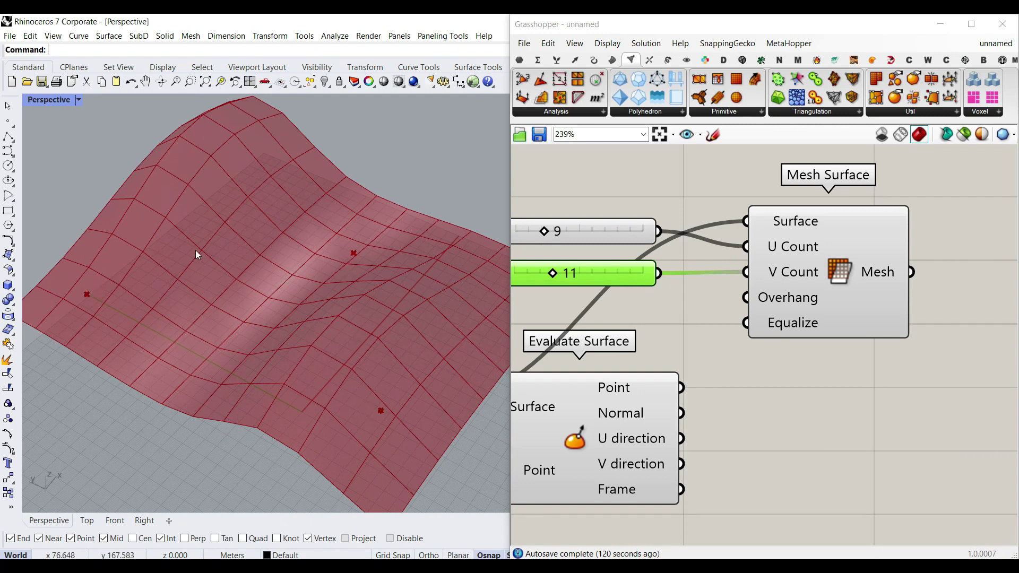
pyautogui.scroll(-3, 209, 260)
pyautogui.scroll(6, 304, 336)
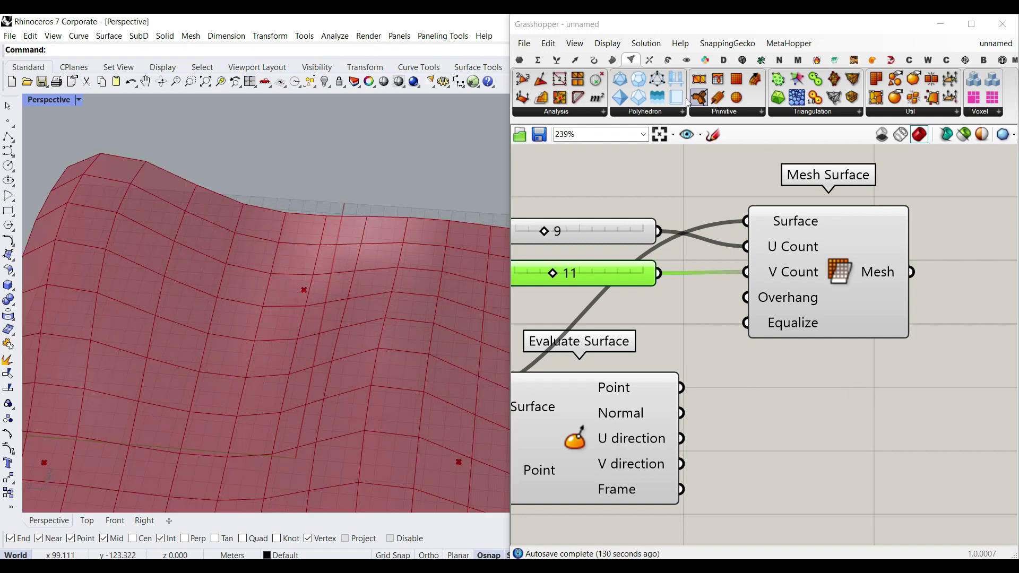
pyautogui.click(909, 113)
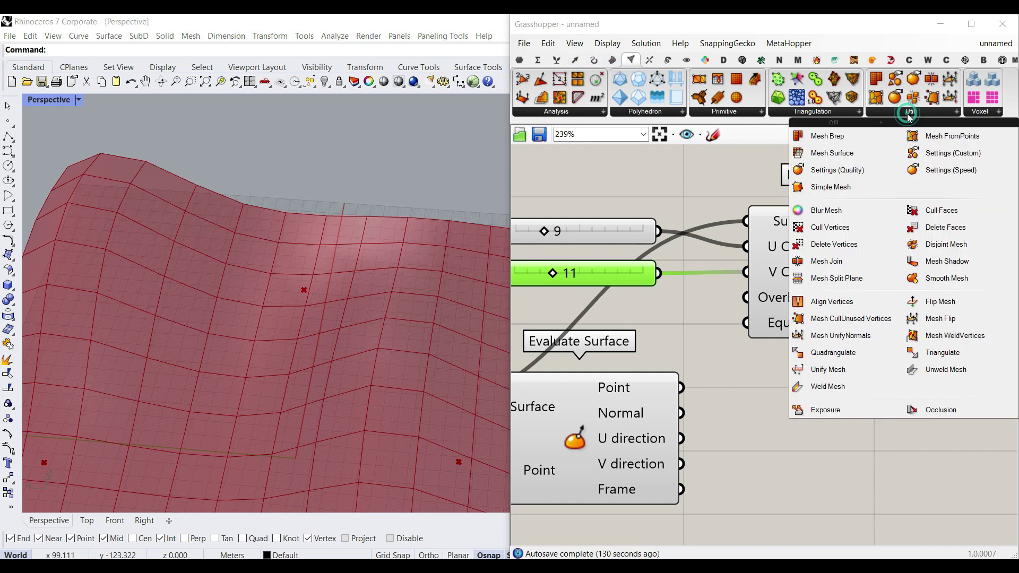
pyautogui.click(939, 228)
pyautogui.click(973, 374)
pyautogui.moveTo(972, 375); pyautogui.dragTo(849, 387, button='right')
pyautogui.moveTo(849, 387); pyautogui.dragTo(878, 353)
pyautogui.moveTo(783, 288); pyautogui.dragTo(804, 329)
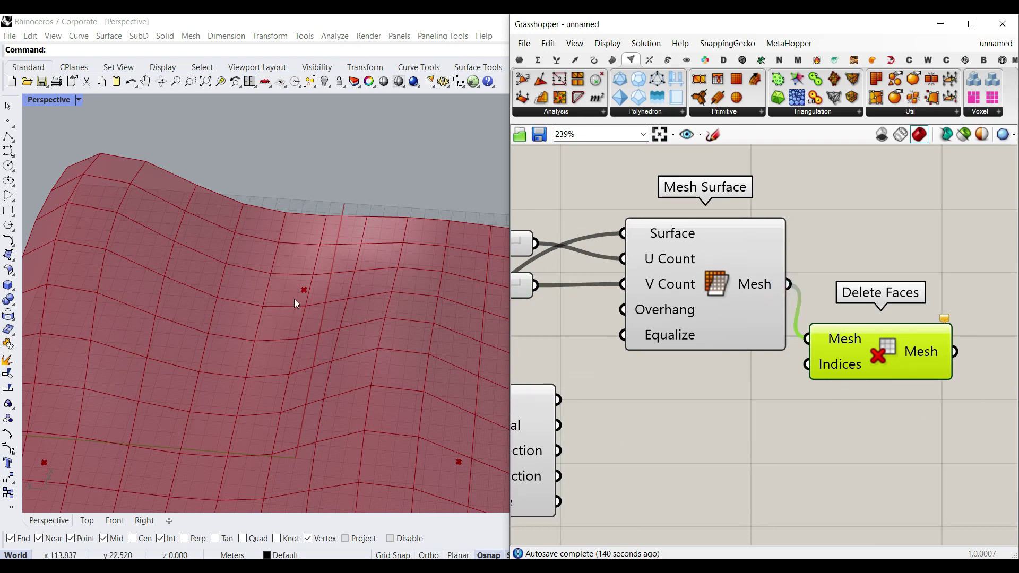
# Space the Mesh Surface and Delete Faces components farther apart to leave room between them.
pyautogui.moveTo(805, 361); pyautogui.dragTo(769, 359, button='right')
pyautogui.moveTo(818, 351); pyautogui.dragTo(907, 308)
pyautogui.click(814, 373)
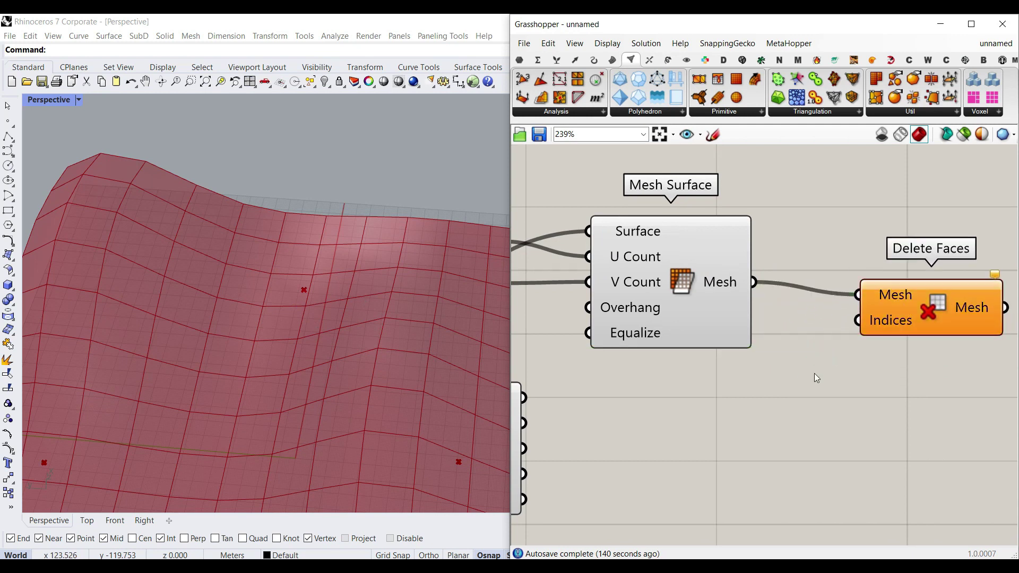
pyautogui.scroll(-4, 352, 316)
pyautogui.moveTo(696, 303); pyautogui.dragTo(642, 288)
pyautogui.click(758, 218)
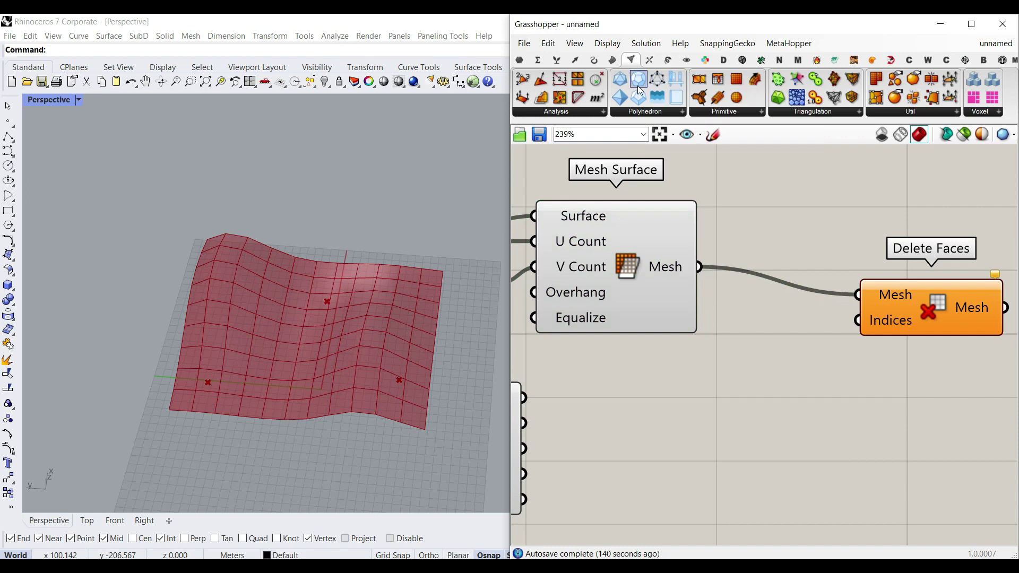
# Add a Face Normals component, connect the Mesh Surface output to it, and position it below the wire to Delete Faces.
pyautogui.moveTo(541, 83); pyautogui.dragTo(762, 383)
pyautogui.moveTo(837, 338); pyautogui.dragTo(682, 322, button='right')
pyautogui.moveTo(544, 250); pyautogui.dragTo(530, 367)
pyautogui.click(762, 283)
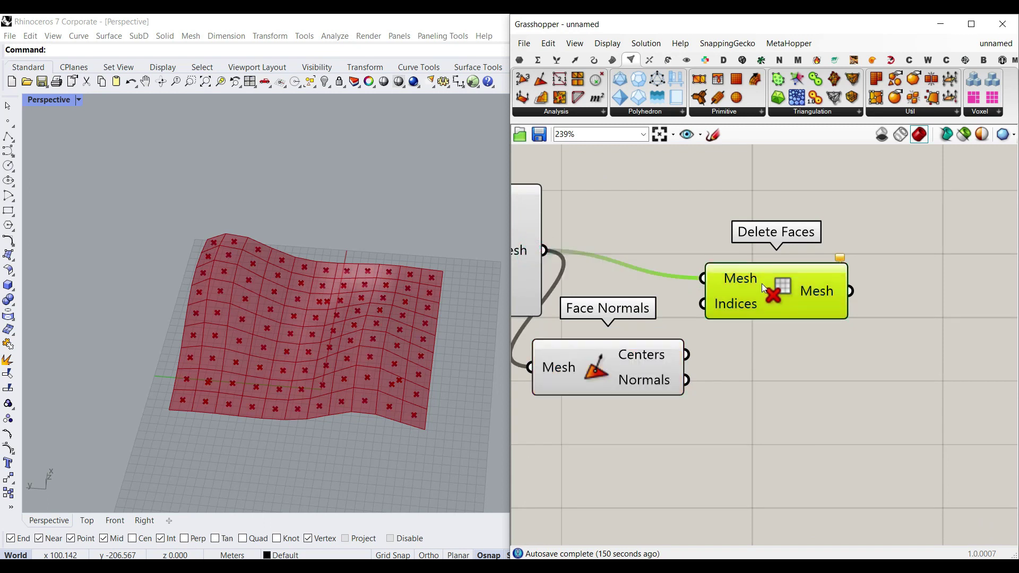
pyautogui.moveTo(633, 361); pyautogui.dragTo(676, 339)
# Add a Point parameter, connect the Point output of Evaluate Surface to it, and move it beside Face Normals.
pyautogui.scroll(1, 700, 323)
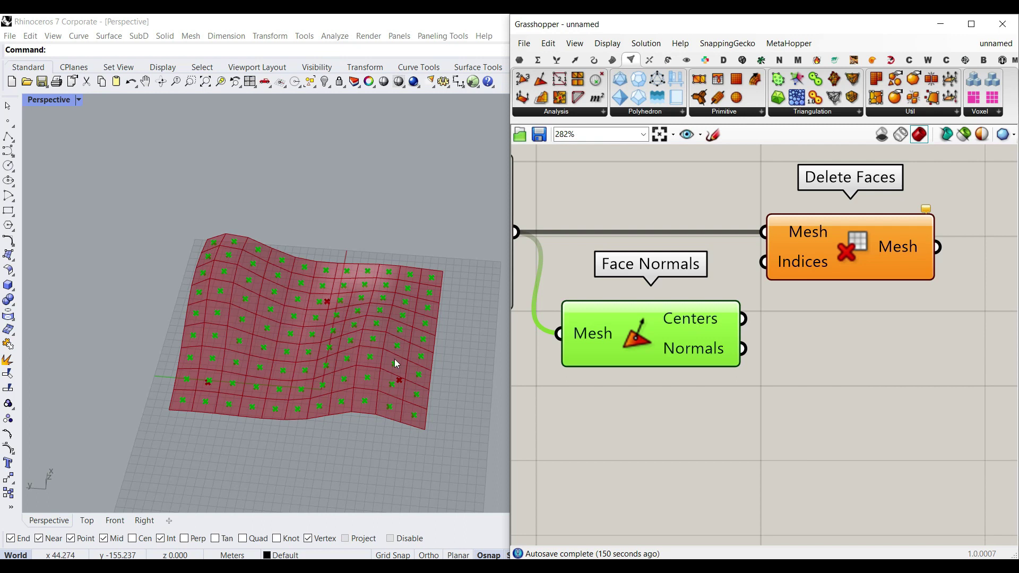
pyautogui.scroll(5, 260, 354)
pyautogui.scroll(-3, 600, 432)
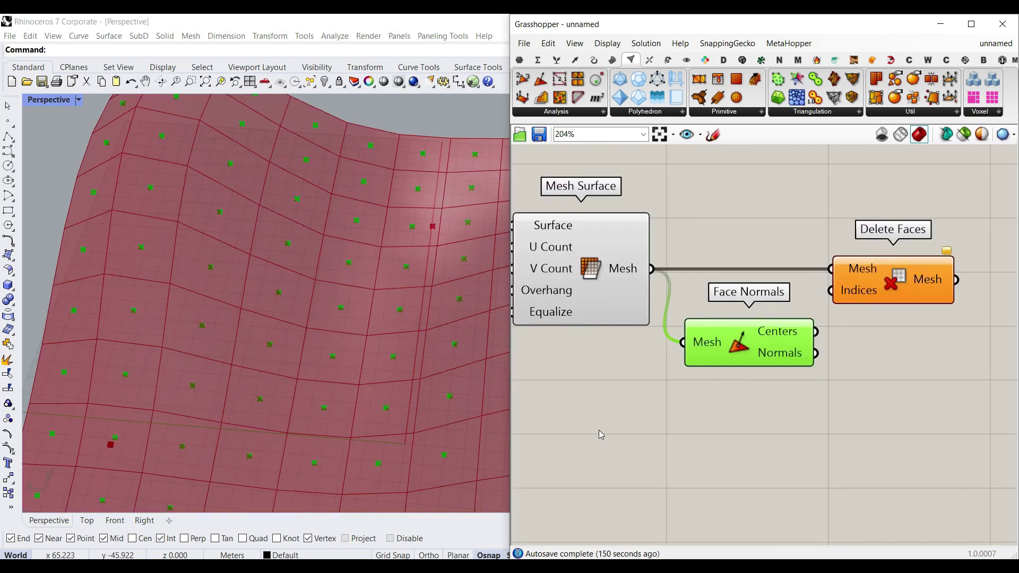
pyautogui.click(520, 59)
pyautogui.moveTo(522, 78); pyautogui.dragTo(693, 418)
pyautogui.moveTo(606, 375); pyautogui.dragTo(847, 386)
pyautogui.moveTo(848, 387); pyautogui.dragTo(702, 414, button='right')
pyautogui.moveTo(794, 312); pyautogui.dragTo(881, 311)
pyautogui.scroll(4, 741, 396)
pyautogui.moveTo(673, 435); pyautogui.dragTo(812, 373)
# Duplicate the Point parameter, connect the Face Normals Centers output to the copy, and stack the copy above the original.
pyautogui.hotkey('ctrl', 'c')
pyautogui.hotkey('ctrl', 'v')
pyautogui.moveTo(707, 327); pyautogui.dragTo(774, 382)
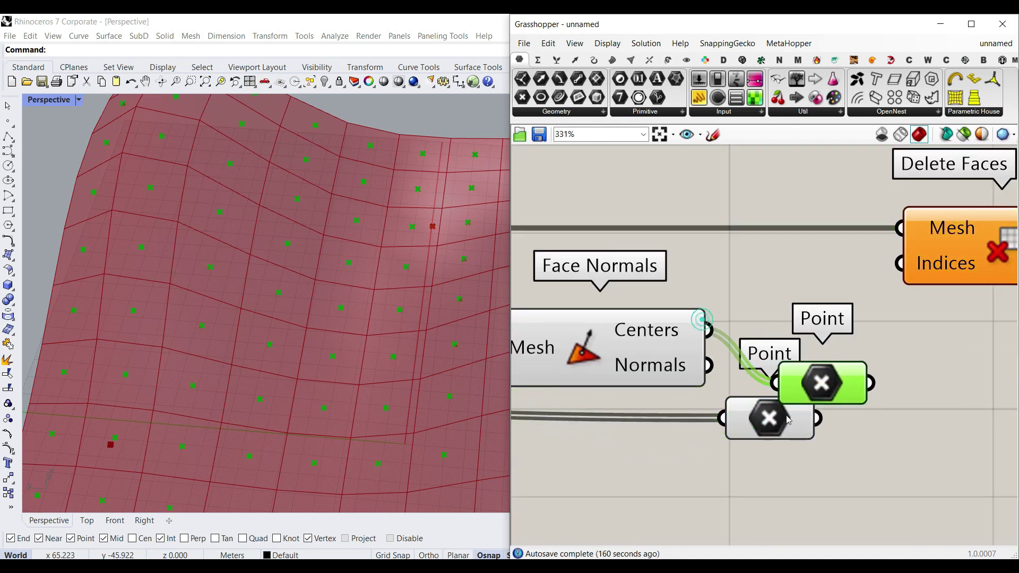
pyautogui.moveTo(759, 430); pyautogui.dragTo(724, 394, button='right')
pyautogui.moveTo(725, 394); pyautogui.dragTo(794, 488)
pyautogui.moveTo(781, 353); pyautogui.dragTo(783, 405)
# Select the Point parameter fed by Evaluate Surface and compare its points with the mesh face centers in Rhino.
pyautogui.scroll(-8, 431, 392)
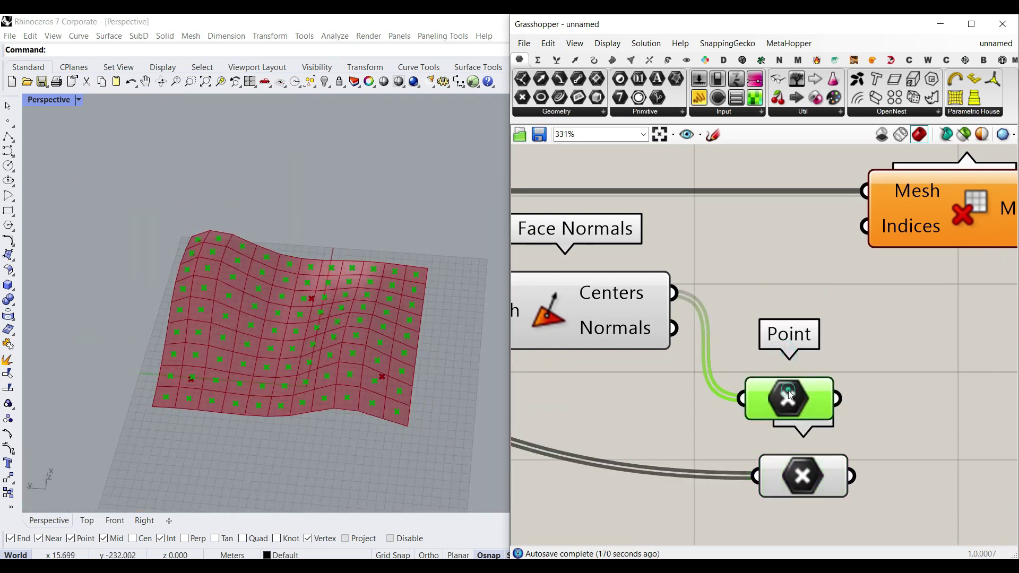
pyautogui.click(803, 480)
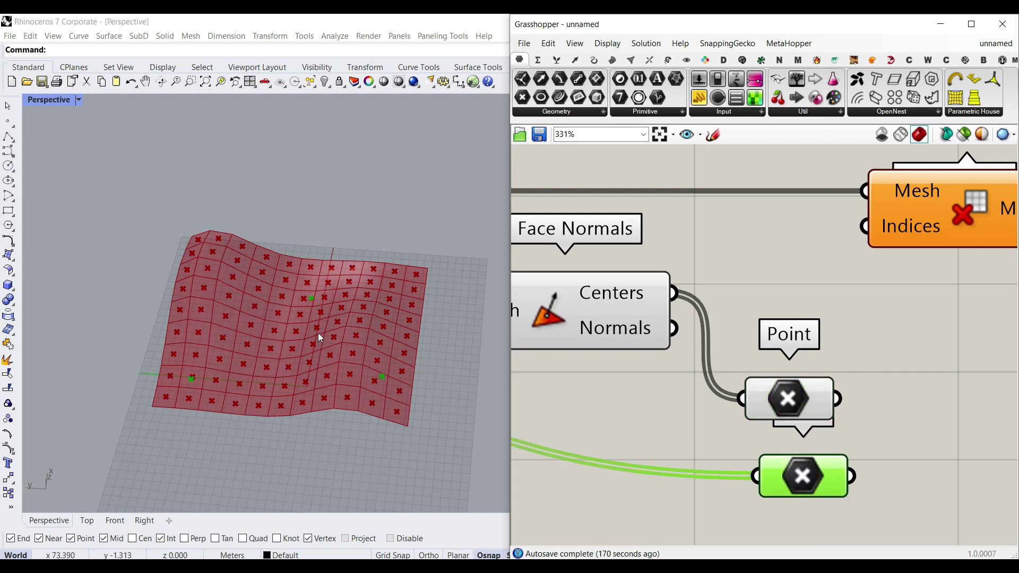
pyautogui.moveTo(317, 334); pyautogui.dragTo(292, 345, button='right')
pyautogui.scroll(4, 313, 318)
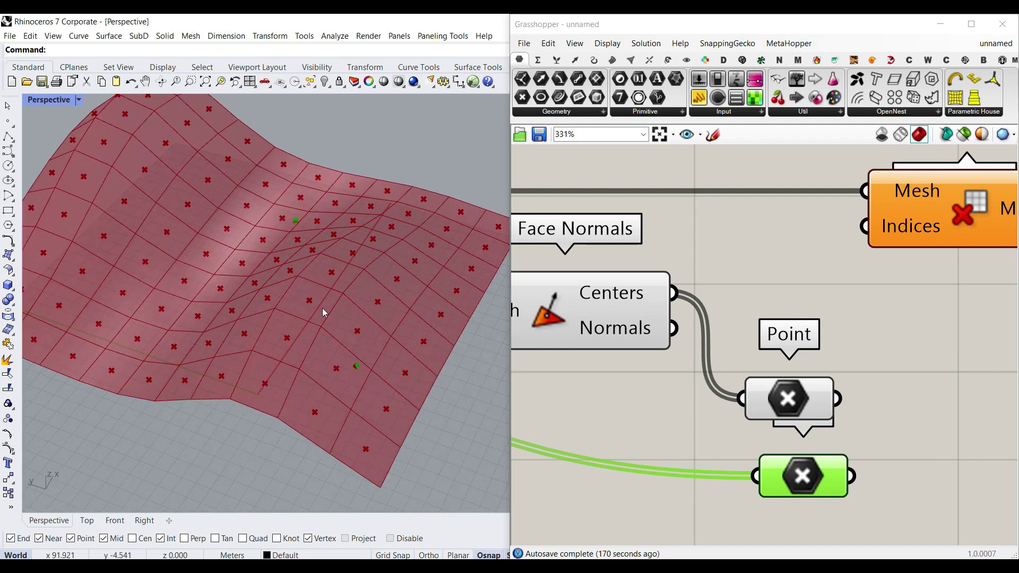
# Add a Closest Point component beside the two Point parameters.
pyautogui.moveTo(323, 308); pyautogui.dragTo(488, 330, button='right')
pyautogui.moveTo(896, 418); pyautogui.dragTo(752, 402, button='right')
pyautogui.doubleClick(801, 402)
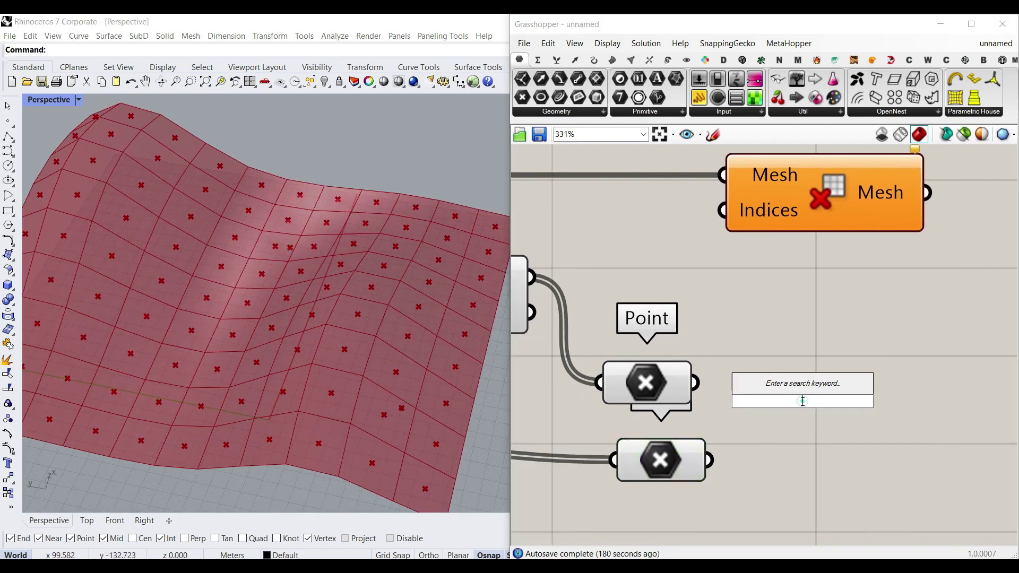
pyautogui.write('cp')
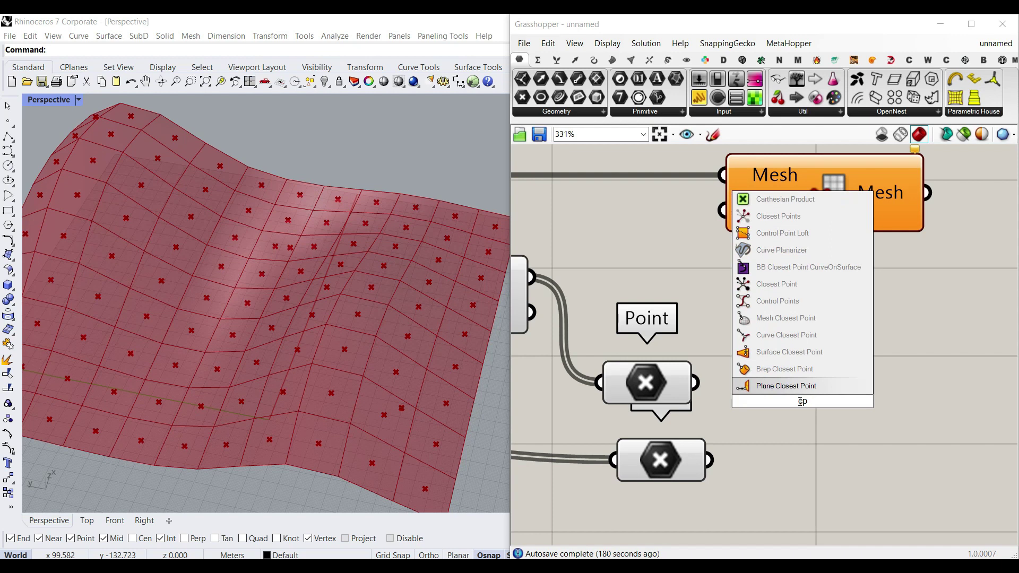
pyautogui.press('Up')
pyautogui.press('Up')
pyautogui.press('Up')
pyautogui.press('Up')
pyautogui.press('Up')
pyautogui.press('Up')
pyautogui.press('Return')
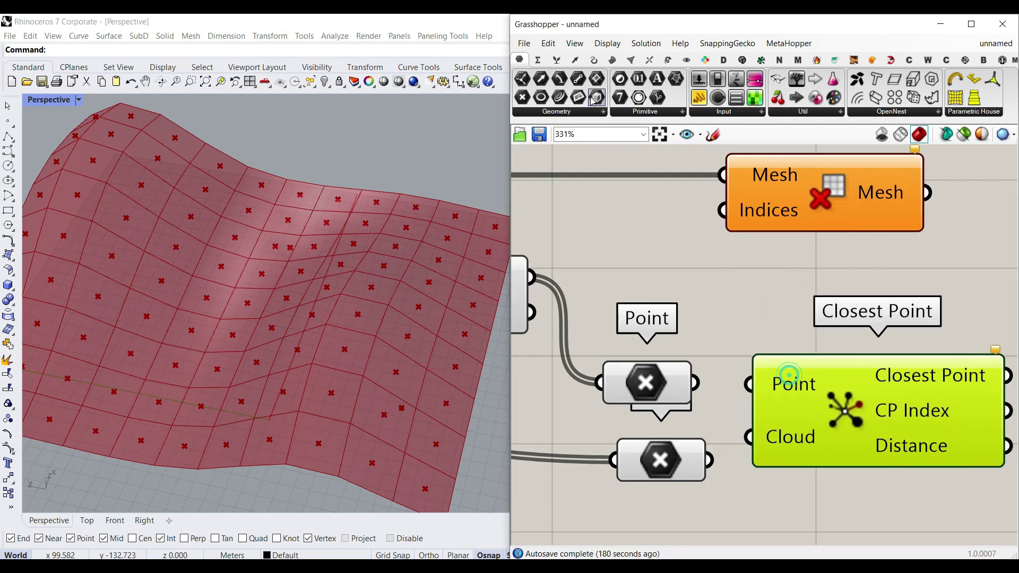
pyautogui.click(575, 59)
pyautogui.click(700, 112)
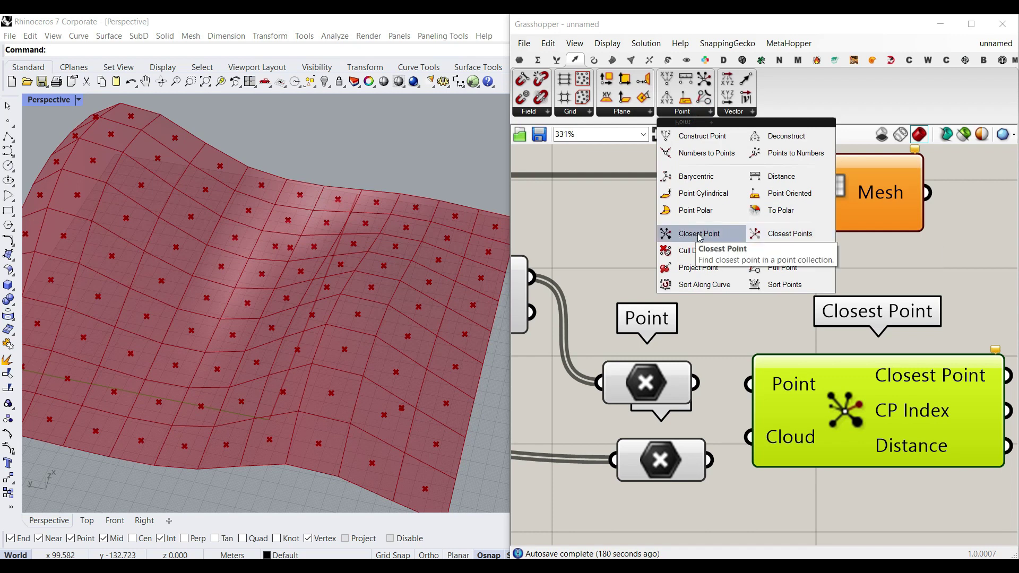
# Connect the Evaluate Surface points to the Point input of Closest Point and the face centers to its Cloud input.
pyautogui.click(685, 378)
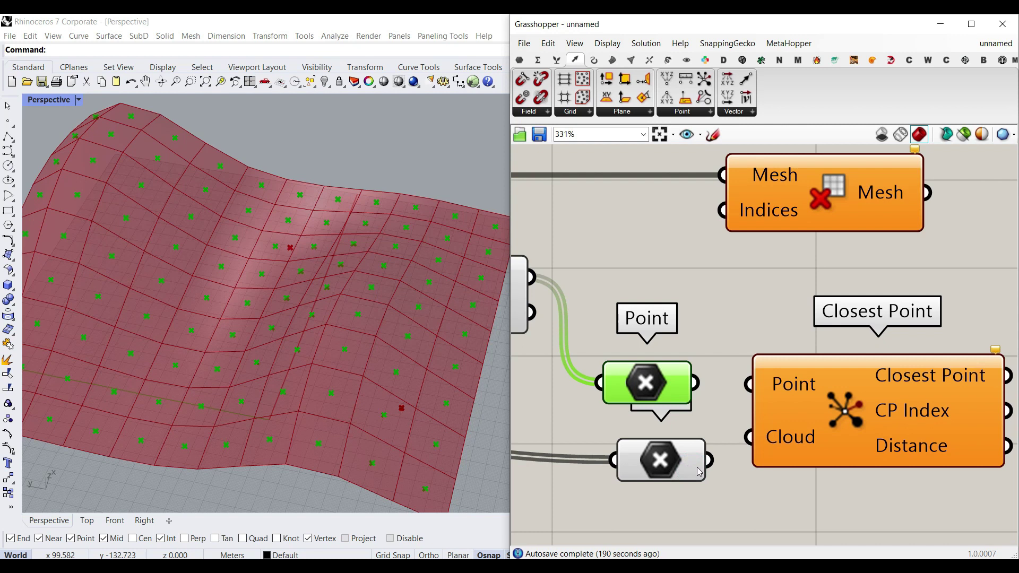
pyautogui.moveTo(783, 387)
pyautogui.moveTo(783, 425); pyautogui.dragTo(818, 432)
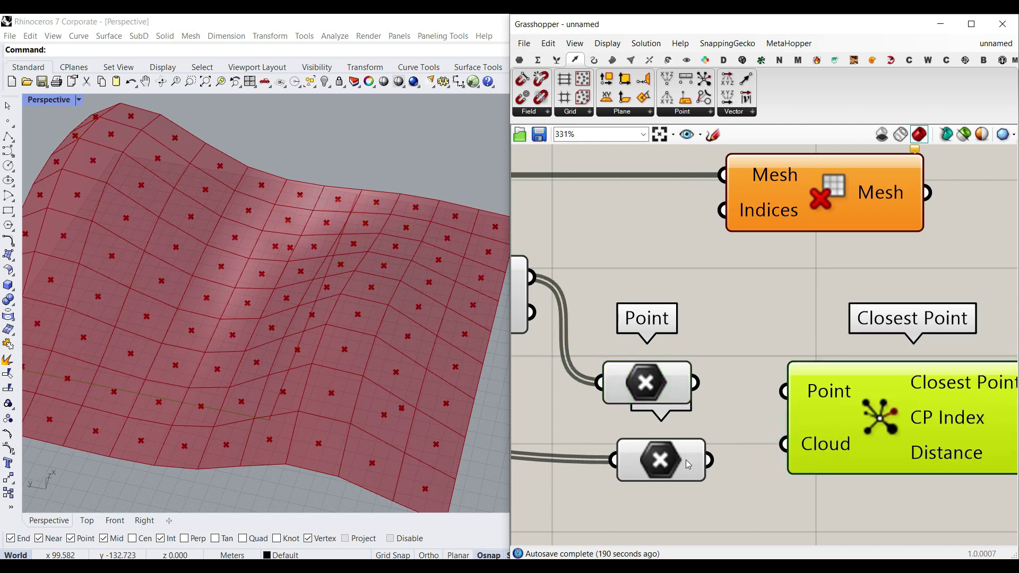
pyautogui.click(661, 460)
pyautogui.moveTo(709, 461); pyautogui.dragTo(772, 400)
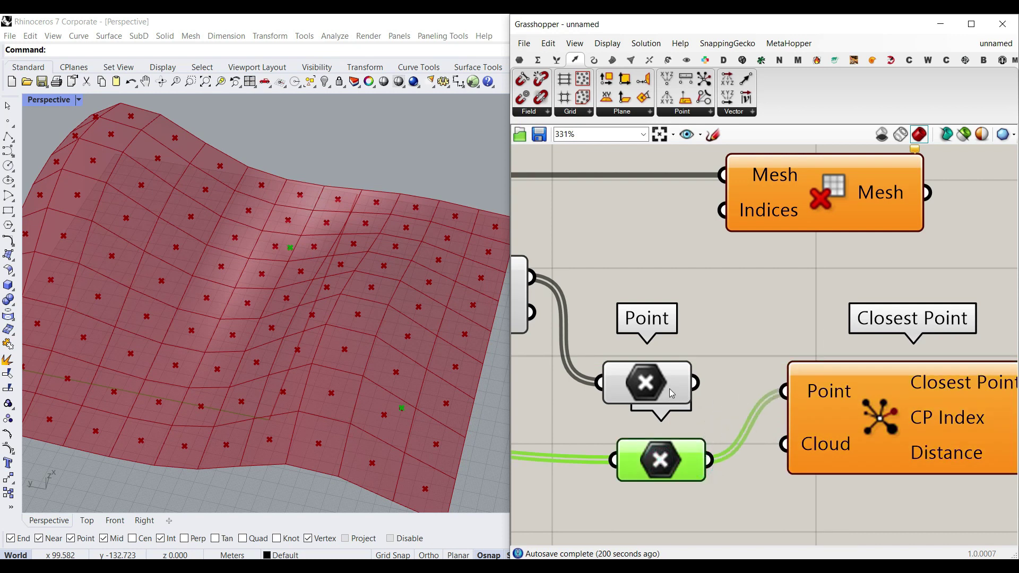
pyautogui.moveTo(695, 383); pyautogui.dragTo(784, 443)
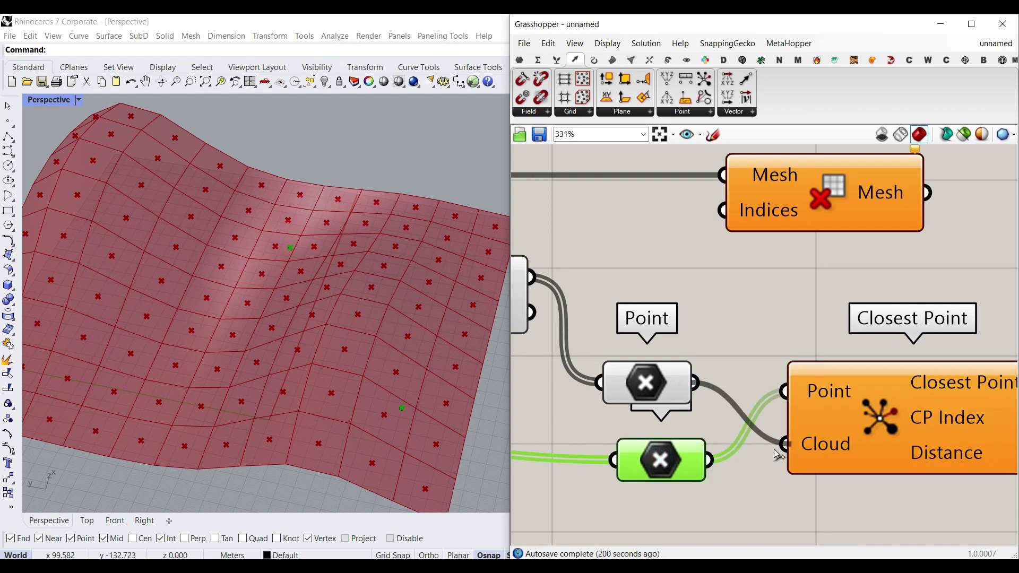
# Connect the CP Index output of Closest Point to the Indices input of Delete Faces and move Delete Faces farther along.
pyautogui.click(663, 394)
pyautogui.moveTo(958, 386); pyautogui.dragTo(829, 376, button='right')
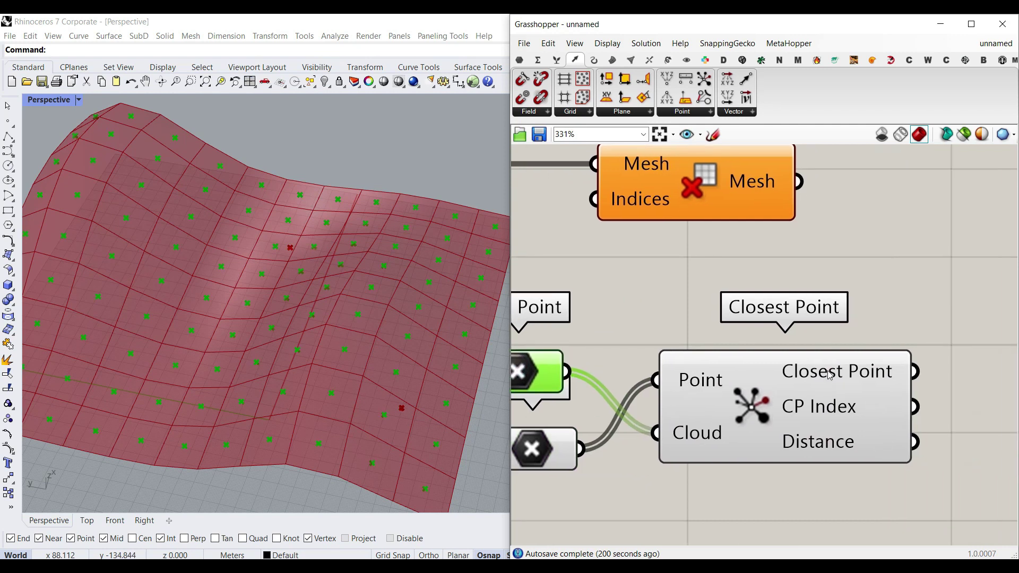
pyautogui.click(813, 381)
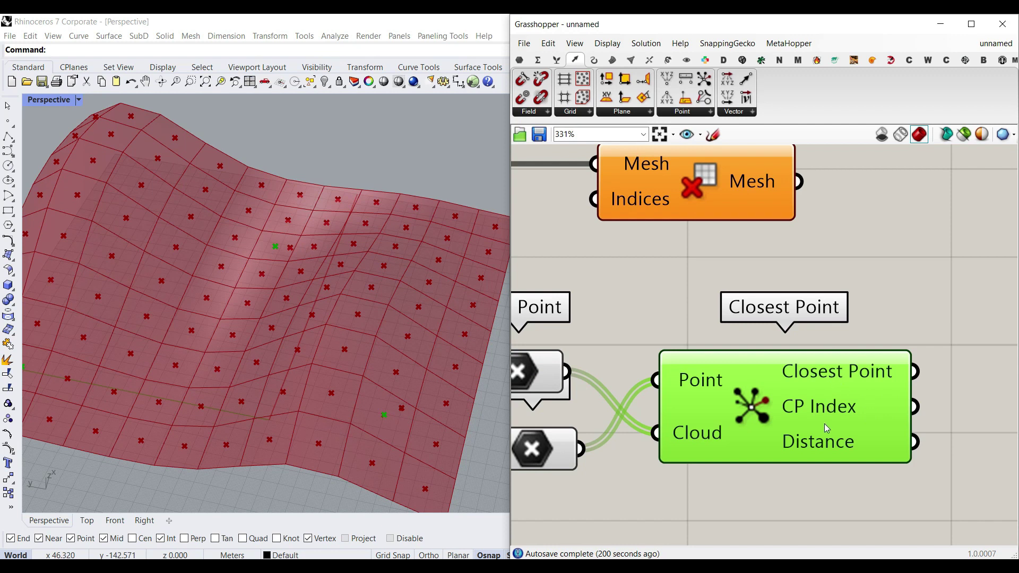
pyautogui.moveTo(829, 412)
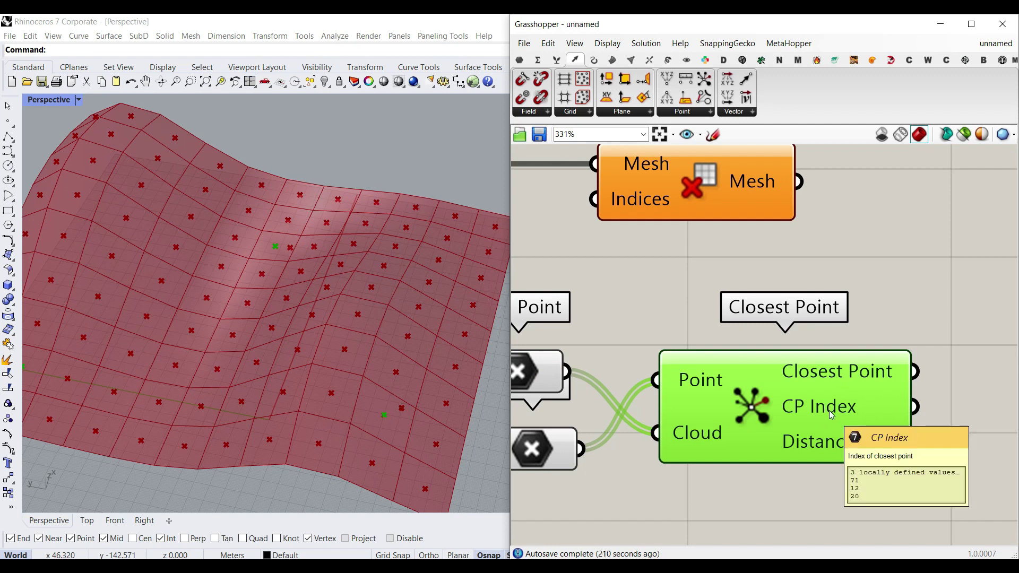
pyautogui.moveTo(914, 406); pyautogui.dragTo(670, 248)
pyautogui.scroll(-1, 960, 424)
pyautogui.scroll(-5, 687, 275)
pyautogui.moveTo(833, 271); pyautogui.dragTo(860, 272)
pyautogui.click(827, 333)
pyautogui.moveTo(766, 390); pyautogui.dragTo(842, 399, button='right')
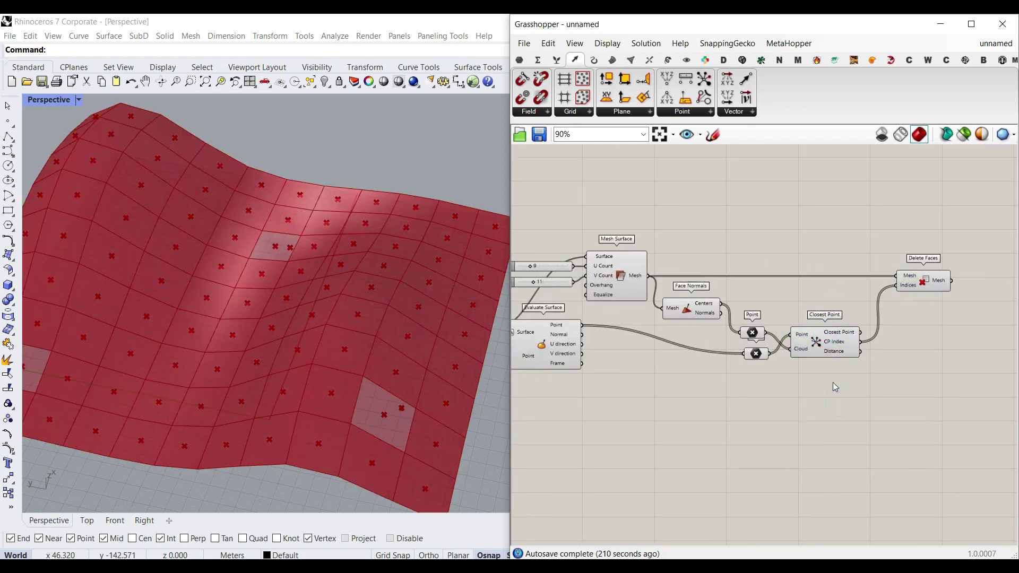
# Turn off the preview of the Mesh Surface, Face Normals, Point and Closest Point components.
pyautogui.moveTo(824, 295); pyautogui.dragTo(623, 384)
pyautogui.rightClick(684, 230)
pyautogui.click(702, 251)
pyautogui.click(712, 218)
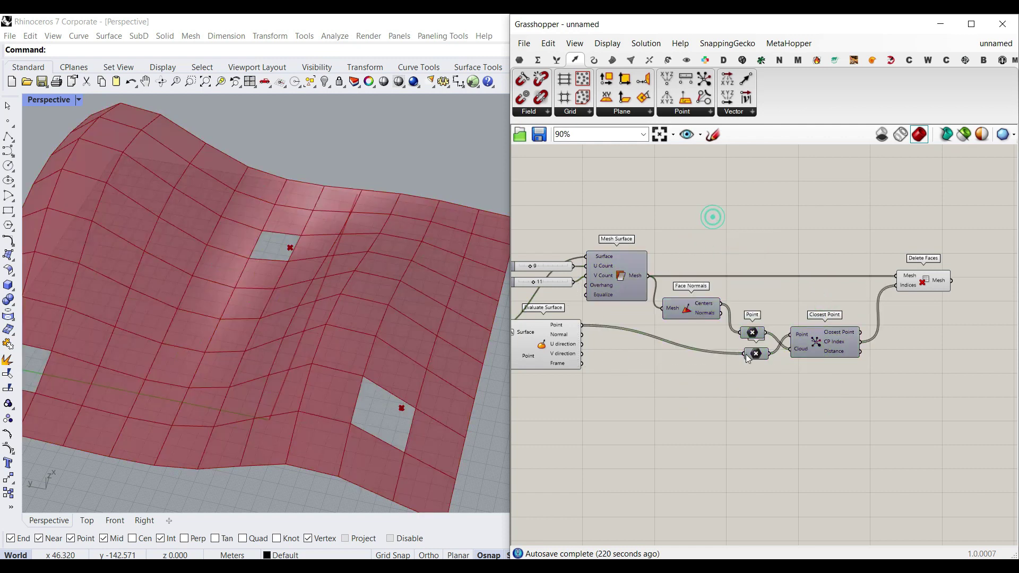
# Shift the Point parameter fed by Evaluate Surface slightly away from Closest Point.
pyautogui.scroll(4, 748, 356)
pyautogui.moveTo(750, 359); pyautogui.dragTo(830, 340, button='right')
pyautogui.click(801, 332)
pyautogui.moveTo(801, 333); pyautogui.dragTo(776, 333)
# Test the face deletion by moving the first two MD Slider points to 0.75; 0.68 and 0.52; 0.3.
pyautogui.scroll(-4, 743, 334)
pyautogui.moveTo(743, 334); pyautogui.dragTo(1003, 304, button='right')
pyautogui.scroll(4, 678, 288)
pyautogui.moveTo(685, 227); pyautogui.dragTo(656, 331, button='right')
pyautogui.scroll(3, 657, 330)
pyautogui.moveTo(670, 304); pyautogui.dragTo(671, 258)
pyautogui.moveTo(218, 271); pyautogui.dragTo(255, 328, button='right')
pyautogui.scroll(-7, 253, 330)
pyautogui.moveTo(636, 454); pyautogui.dragTo(666, 308, button='right')
pyautogui.moveTo(593, 511); pyautogui.dragTo(651, 474)
pyautogui.moveTo(695, 412); pyautogui.dragTo(663, 397, button='right')
pyautogui.scroll(-5, 823, 323)
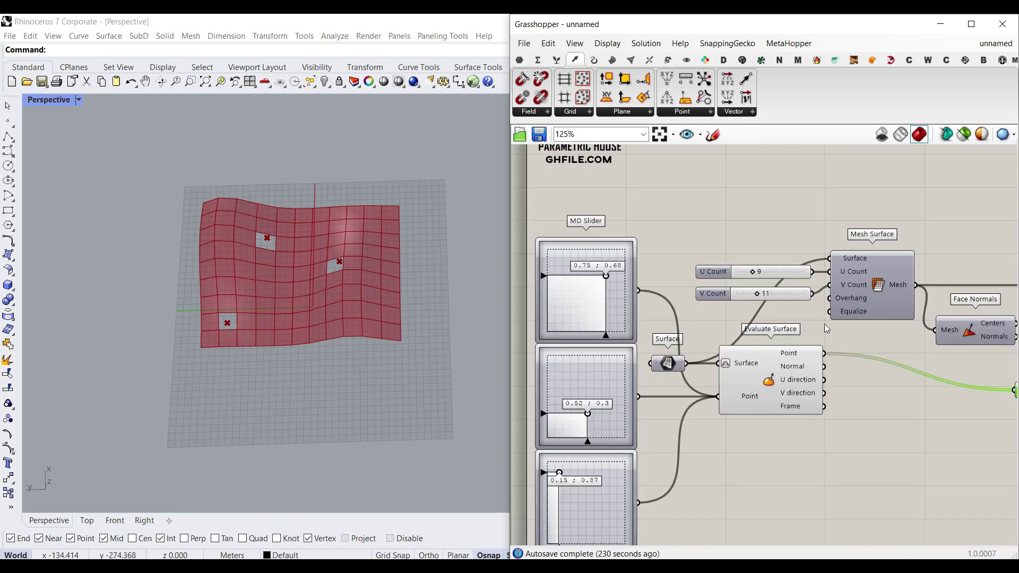
# Set the Mesh Surface U Count to 6 and V Count to 7.
pyautogui.scroll(6, 731, 271)
pyautogui.moveTo(711, 279); pyautogui.dragTo(684, 280)
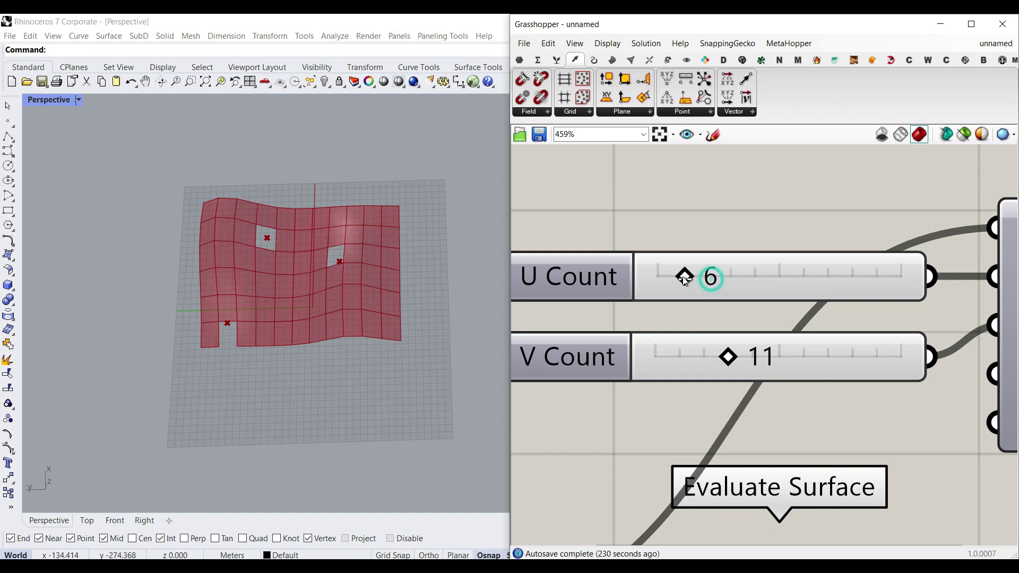
pyautogui.moveTo(728, 350); pyautogui.dragTo(695, 358)
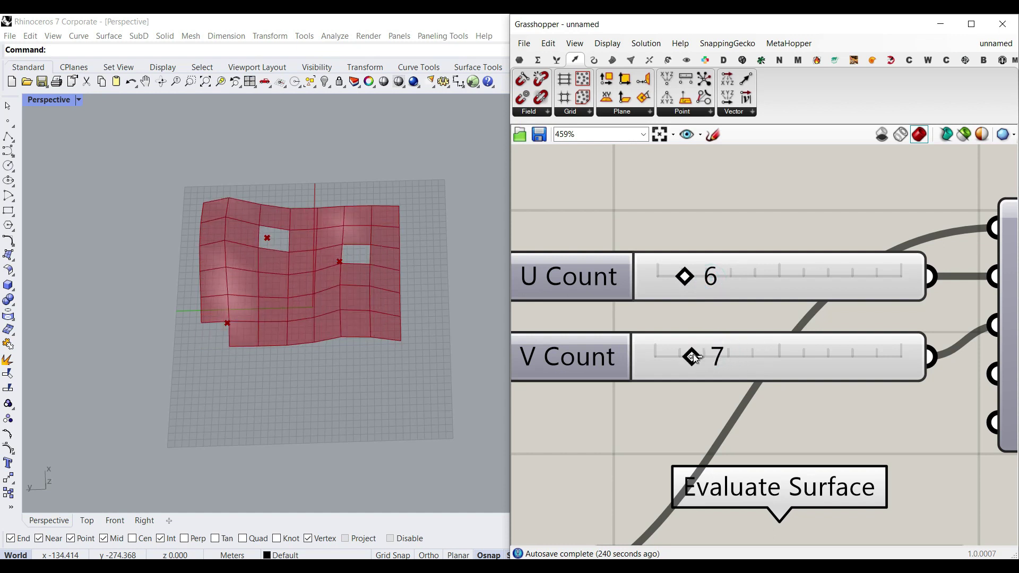
# Set the first MD Slider to 1.0; 1.0 and the second to 1.0; 0.0.
pyautogui.moveTo(646, 415); pyautogui.dragTo(753, 362, button='right')
pyautogui.scroll(-4, 753, 362)
pyautogui.moveTo(693, 387); pyautogui.dragTo(818, 270, button='right')
pyautogui.moveTo(667, 239); pyautogui.dragTo(650, 377, button='right')
pyautogui.moveTo(654, 330); pyautogui.dragTo(686, 286)
pyautogui.moveTo(626, 531); pyautogui.dragTo(660, 320, button='right')
pyautogui.moveTo(655, 340); pyautogui.dragTo(716, 383)
# Duplicate an MD Slider and add the copy as another source for the Point input of Evaluate Surface.
pyautogui.scroll(-3, 684, 318)
pyautogui.click(678, 394)
pyautogui.hotkey('ctrl', 'c')
pyautogui.hotkey('ctrl', 'v')
pyautogui.keyDown('shift'); pyautogui.moveTo(715, 487); pyautogui.dragTo(795, 274); pyautogui.keyUp('shift')
# Set the third MD Slider to 0.0; 1.0 and move the fourth slider's point to the remaining surface corner.
pyautogui.moveTo(637, 352); pyautogui.dragTo(608, 321)
pyautogui.moveTo(608, 321)
pyautogui.mouseDown(button='right')
pyautogui.moveTo(615, 365)
pyautogui.moveTo(612, 303)
pyautogui.mouseUp(button='right')
pyautogui.moveTo(641, 439); pyautogui.dragTo(628, 510)
pyautogui.moveTo(705, 212); pyautogui.dragTo(687, 272, button='right')
pyautogui.moveTo(373, 380); pyautogui.dragTo(432, 302, button='right')
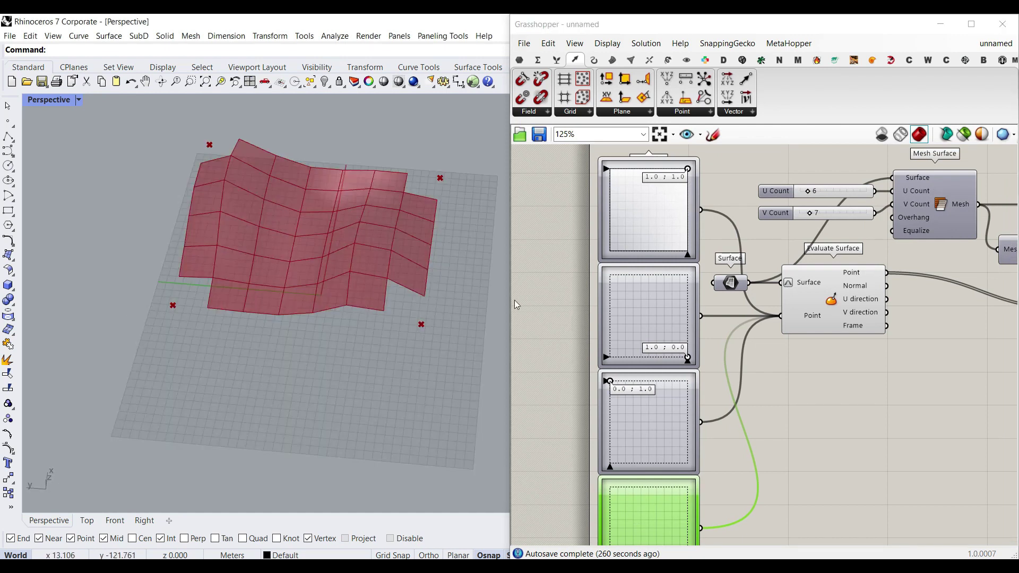
# Select Delete Faces and examine the removed corner faces of its mesh up close in Rhino.
pyautogui.scroll(-3, 610, 297)
pyautogui.moveTo(902, 244); pyautogui.dragTo(546, 305, button='right')
pyautogui.scroll(3, 810, 300)
pyautogui.click(801, 299)
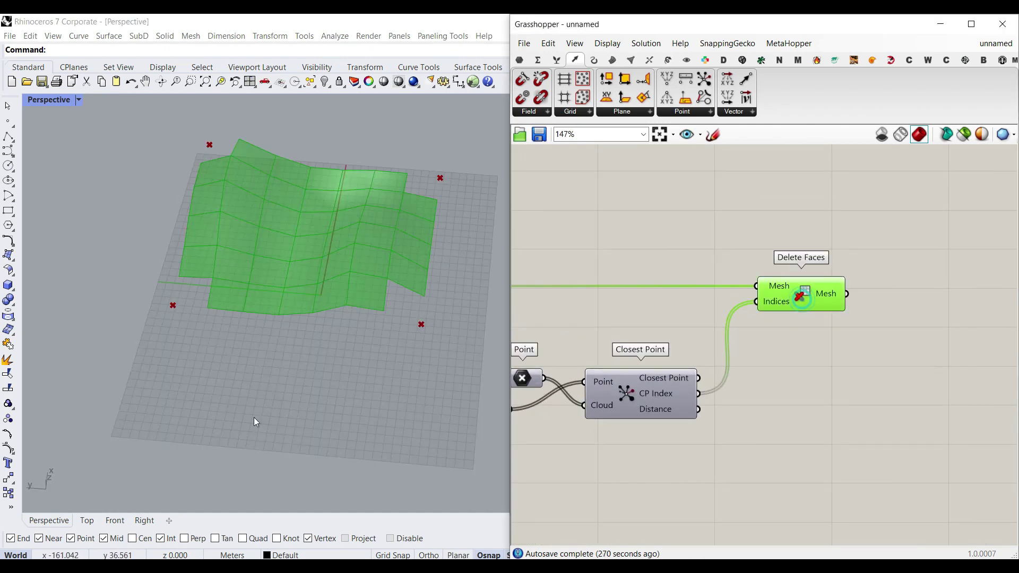
pyautogui.scroll(5, 183, 322)
pyautogui.moveTo(805, 374); pyautogui.dragTo(766, 424, button='right')
pyautogui.click(769, 419)
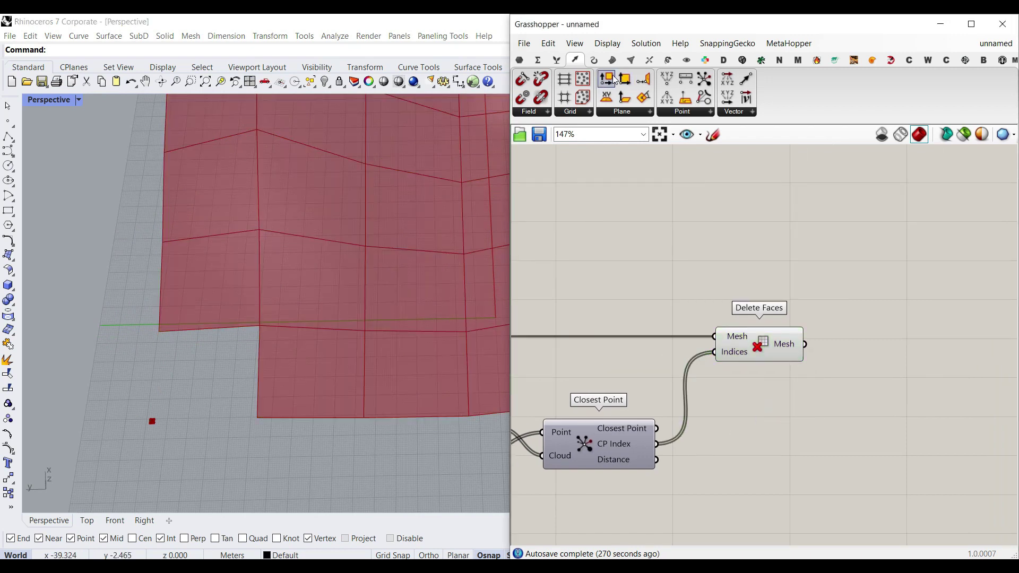
# Add a Face Boundaries component above Delete Faces and connect the Mesh Surface output to its Mesh input.
pyautogui.click(631, 60)
pyautogui.click(577, 99)
pyautogui.click(615, 288)
pyautogui.moveTo(586, 317); pyautogui.dragTo(898, 292, button='right')
pyautogui.moveTo(623, 315); pyautogui.dragTo(876, 265)
pyautogui.moveTo(937, 278); pyautogui.dragTo(700, 270, button='right')
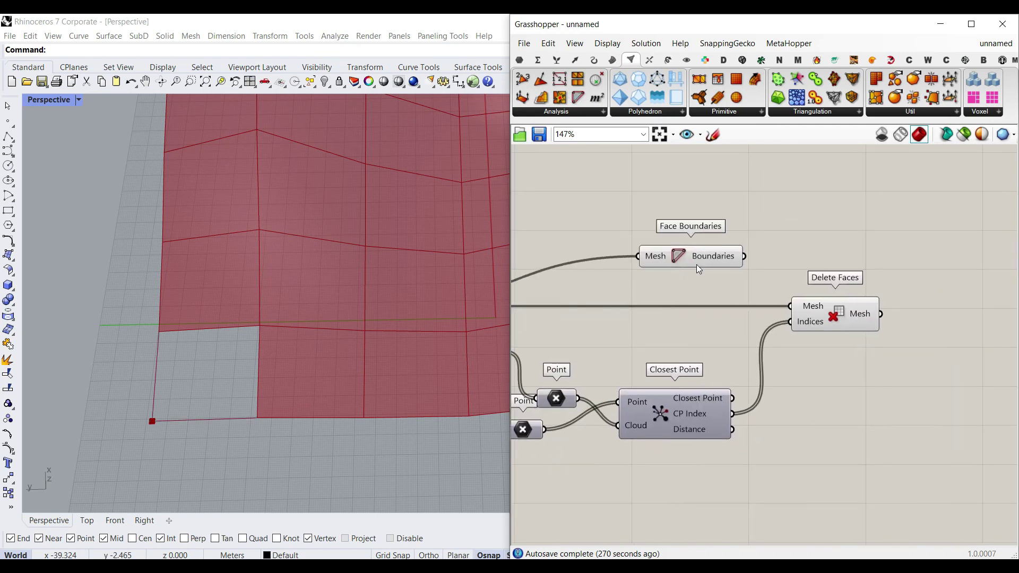
# Add a List Item above Delete Faces, connecting Boundaries to its List input and CP Index to its Index input.
pyautogui.click(556, 59)
pyautogui.moveTo(522, 79); pyautogui.dragTo(806, 253)
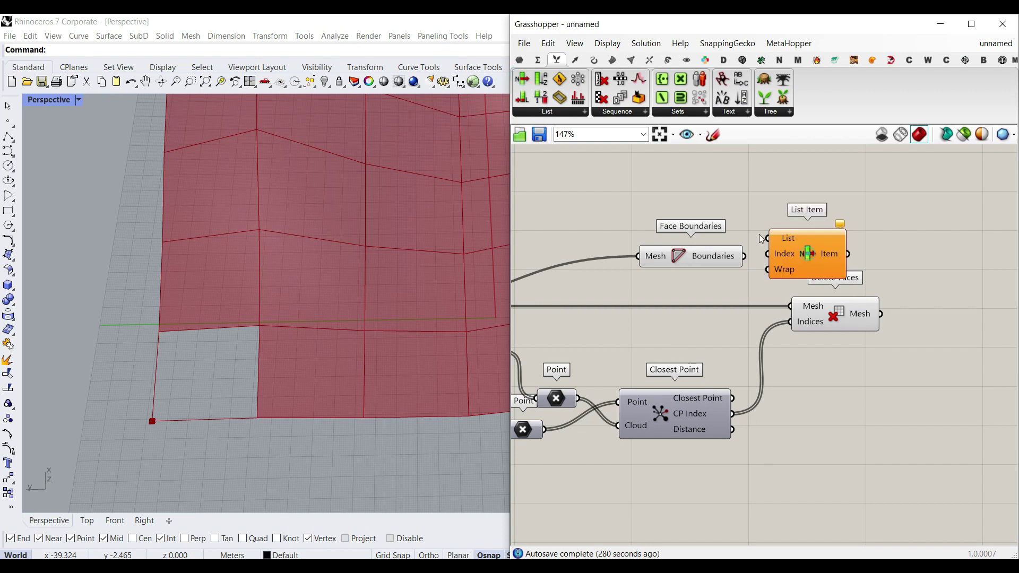
pyautogui.moveTo(719, 256); pyautogui.dragTo(768, 238)
pyautogui.moveTo(733, 414); pyautogui.dragTo(767, 254)
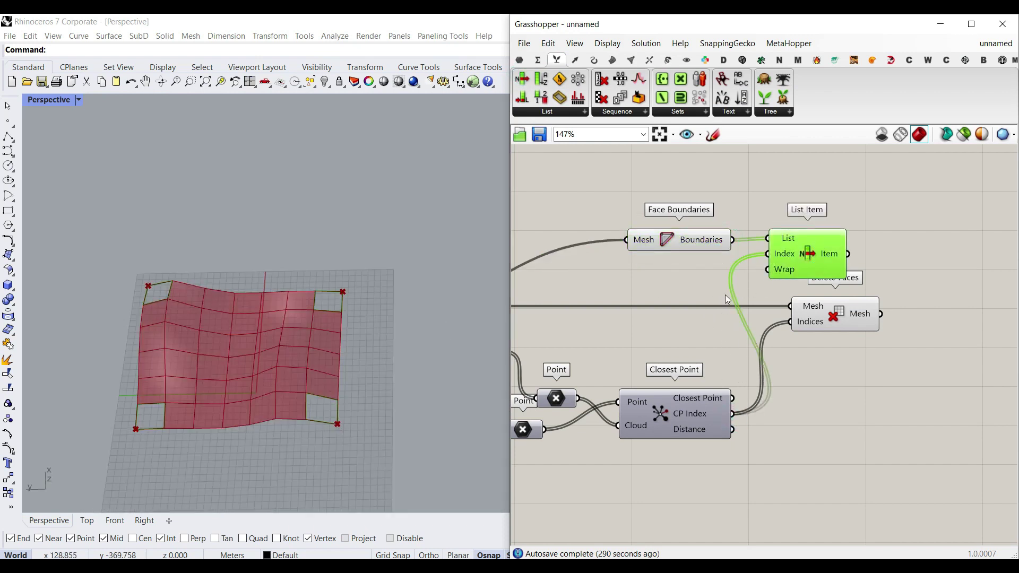
pyautogui.moveTo(314, 368); pyautogui.dragTo(339, 329, button='right')
pyautogui.moveTo(798, 257); pyautogui.dragTo(820, 241)
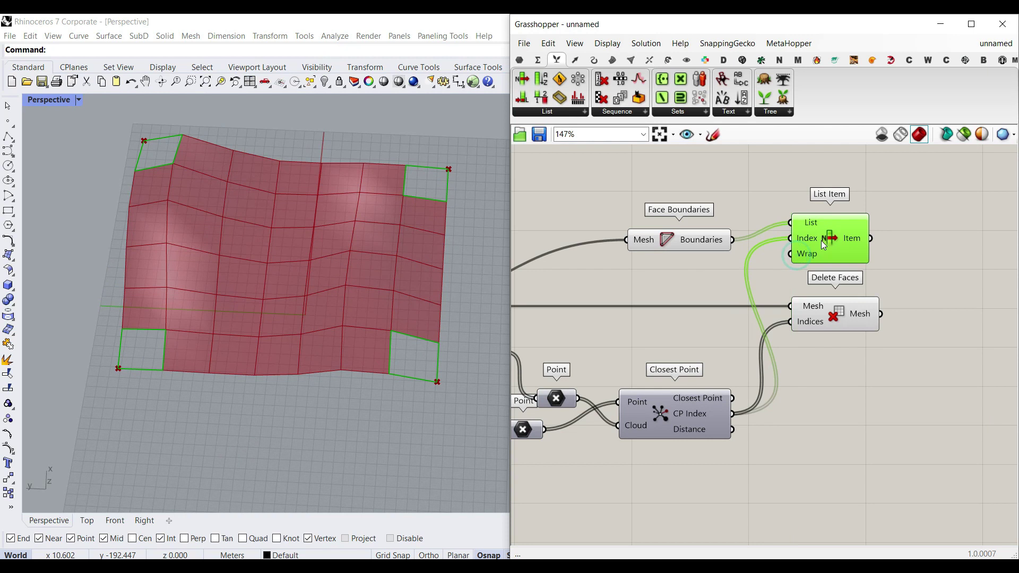
# Examine the extracted corner face boundaries in Rhino and where a leg would extend down from a face's center.
pyautogui.moveTo(185, 417); pyautogui.dragTo(150, 347, button='right')
pyautogui.moveTo(160, 413); pyautogui.dragTo(197, 289, button='right')
pyautogui.moveTo(203, 342); pyautogui.dragTo(207, 366, button='right')
pyautogui.moveTo(292, 337); pyautogui.dragTo(284, 375, button='right')
pyautogui.moveTo(862, 344); pyautogui.dragTo(763, 372, button='right')
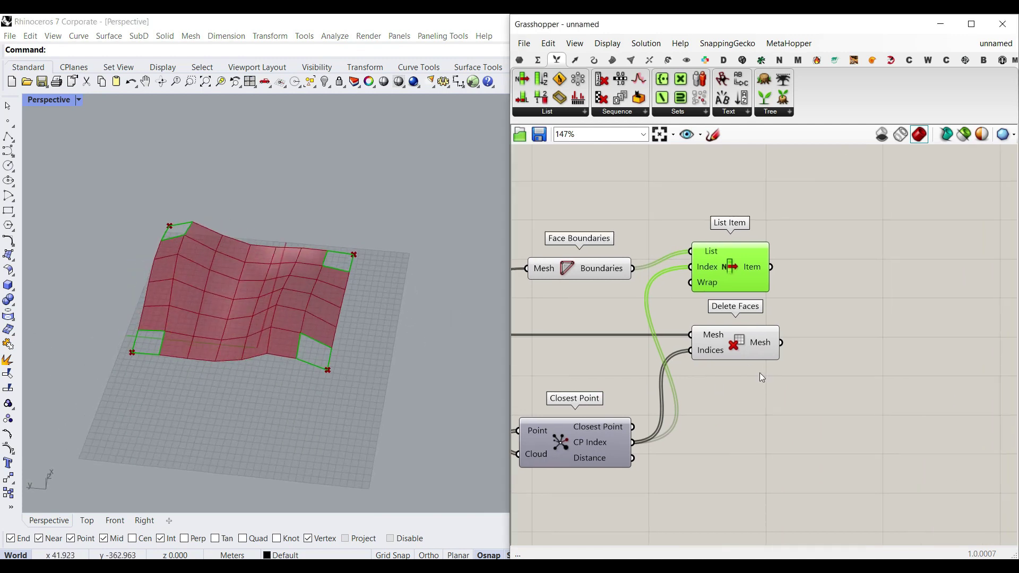
pyautogui.scroll(3, 154, 363)
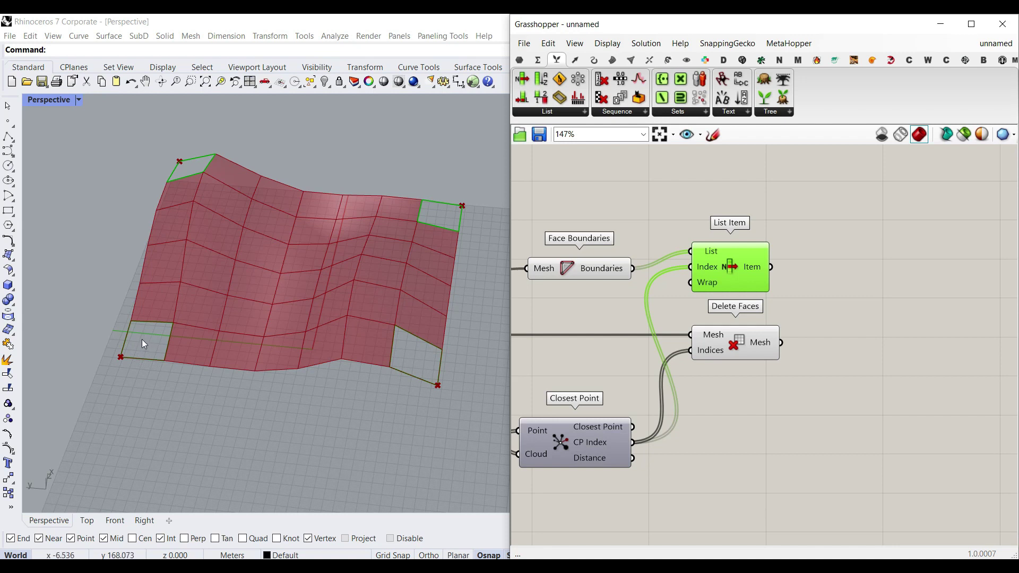
pyautogui.moveTo(149, 335); pyautogui.dragTo(146, 361)
pyautogui.moveTo(146, 371); pyautogui.dragTo(145, 382)
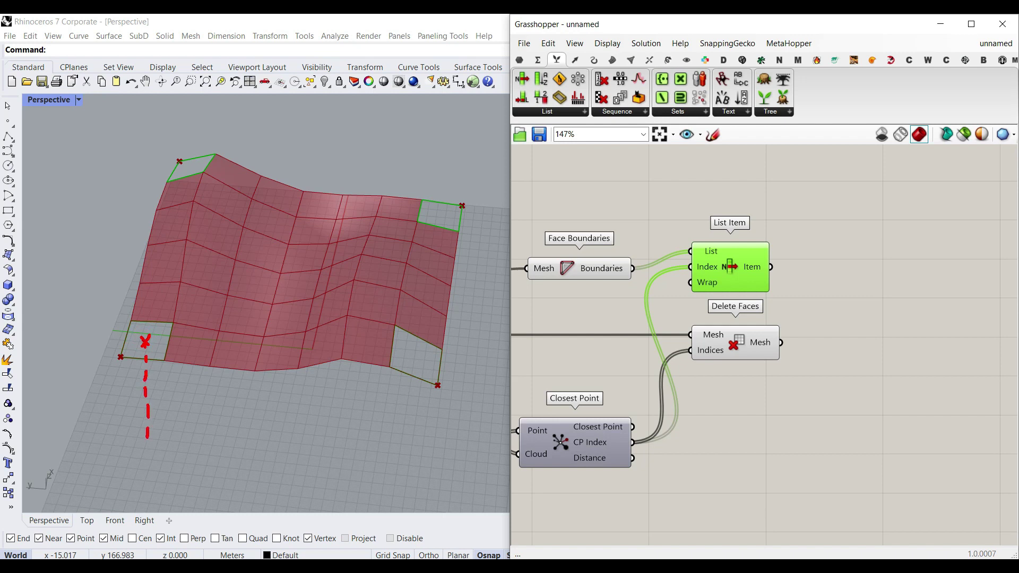